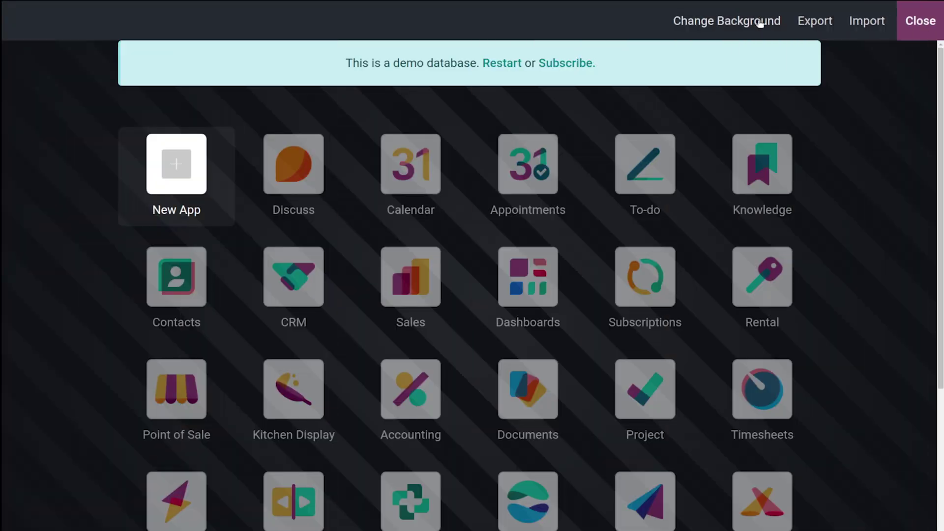
# - Start a new Studio app named "Real estate" and keep the default house icon
pyautogui.click(920, 21)
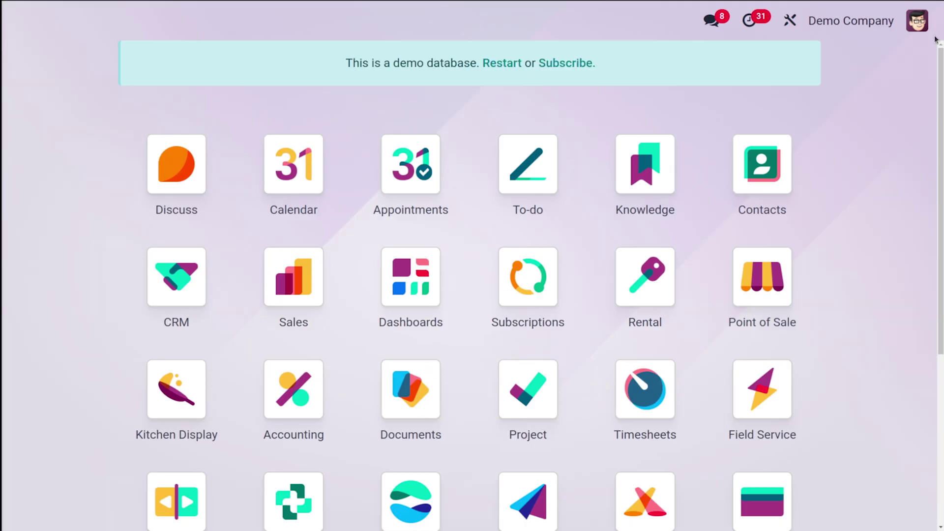
pyautogui.click(789, 22)
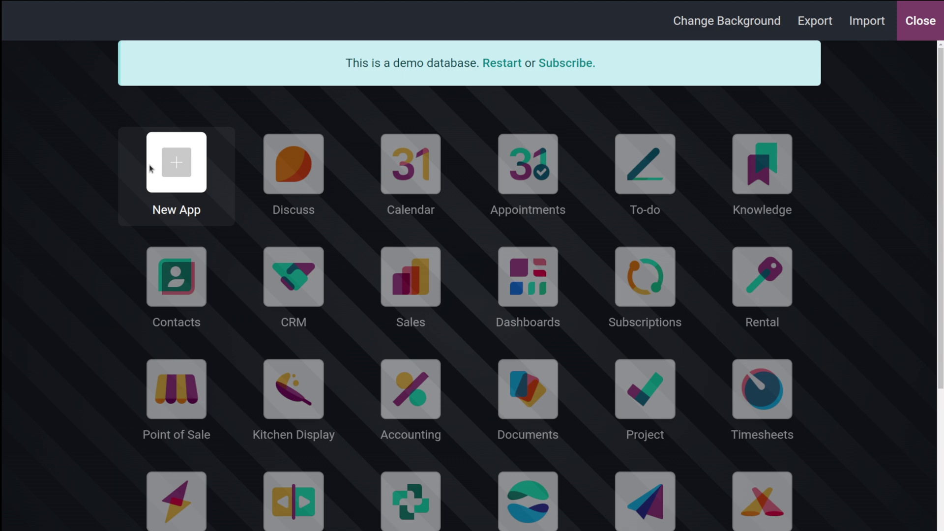
pyautogui.click(174, 160)
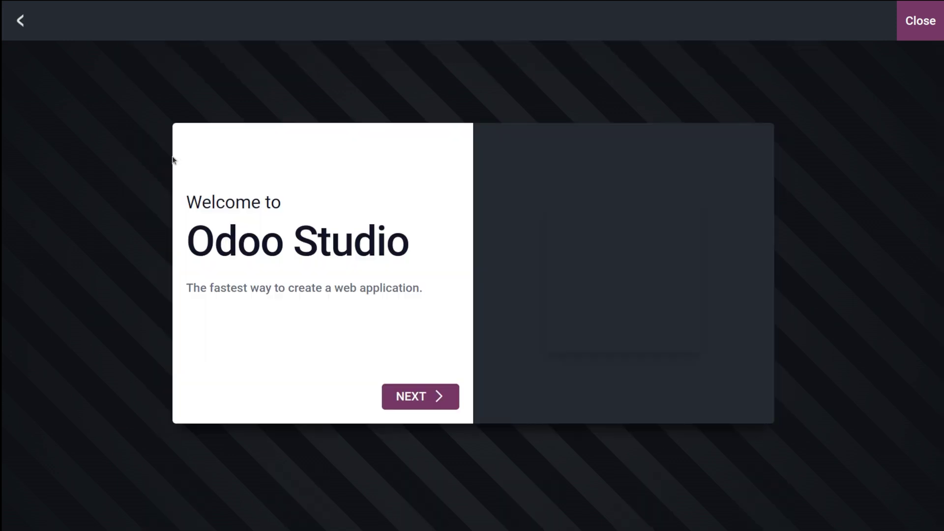
pyautogui.click(406, 396)
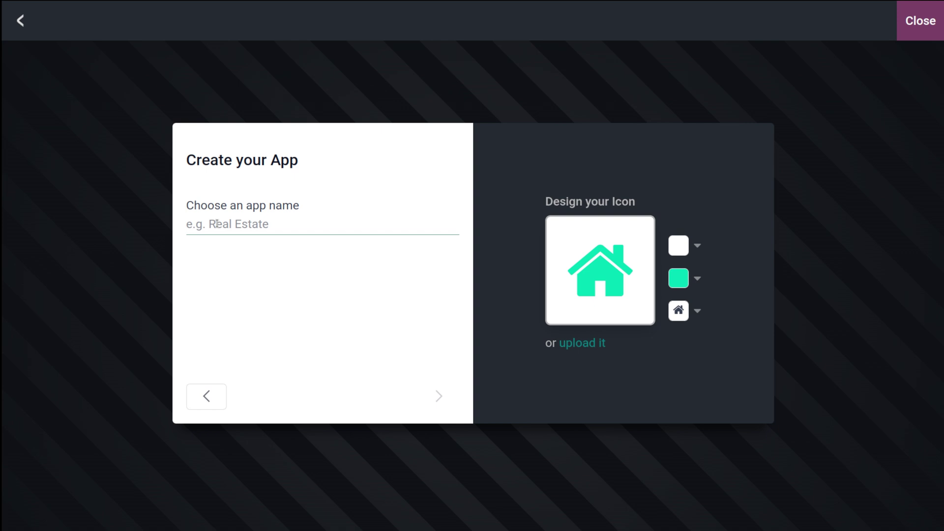
pyautogui.write('Rea')
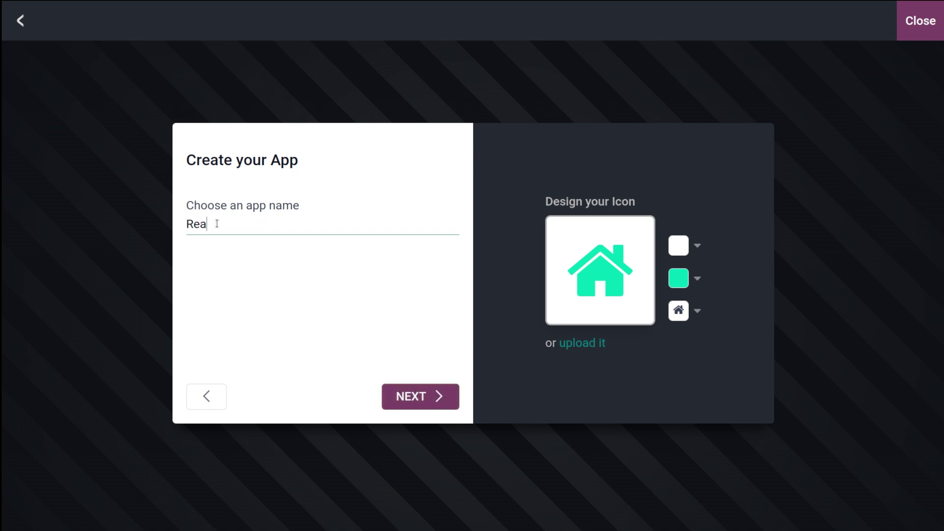
pyautogui.write('l estate')
pyautogui.moveTo(559, 239)
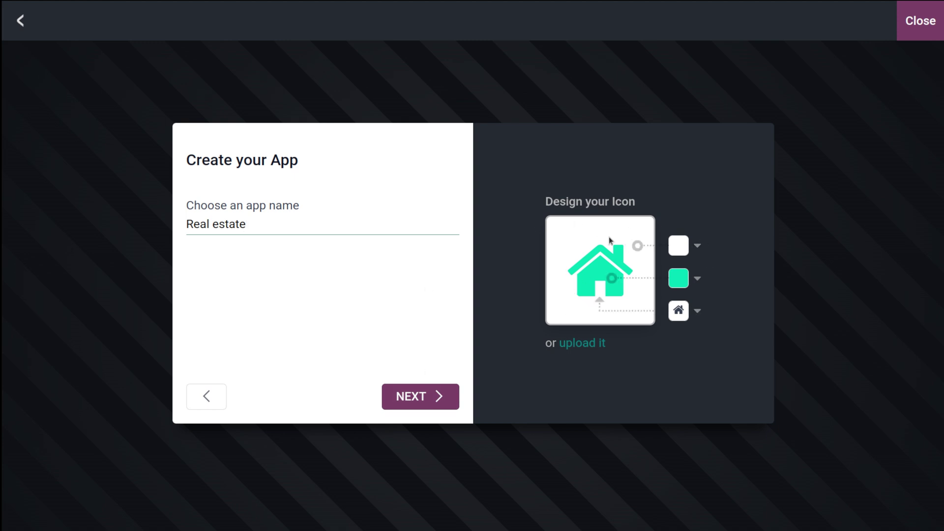
pyautogui.click(405, 402)
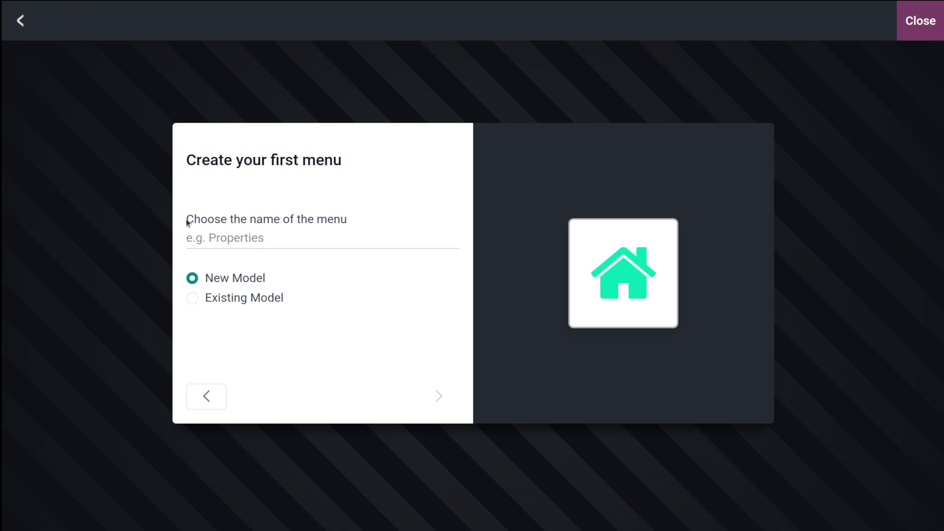
# - Name the first menu "Properties" with a new model, and create the app with Custom Sorting, Chatter and Archiving enabled
pyautogui.click(241, 239)
pyautogui.write('Propr')
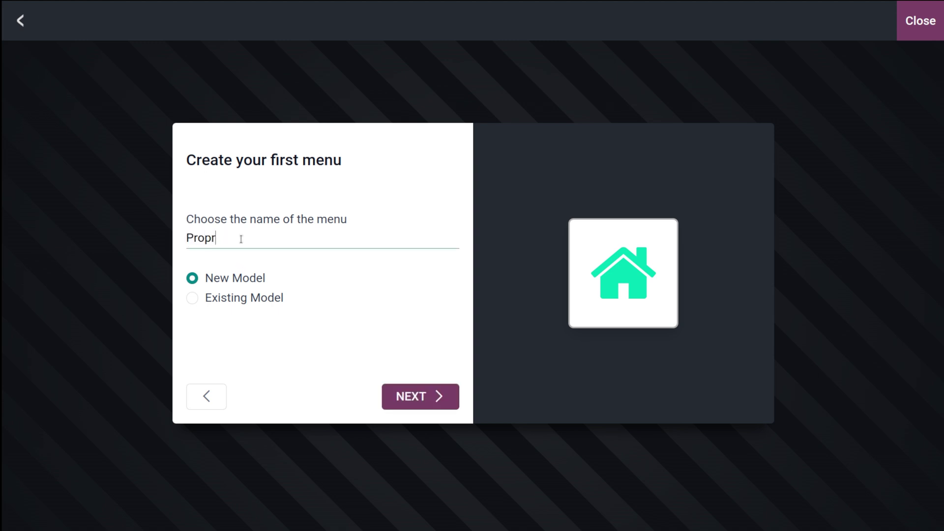
pyautogui.press('BackSpace')
pyautogui.click(436, 403)
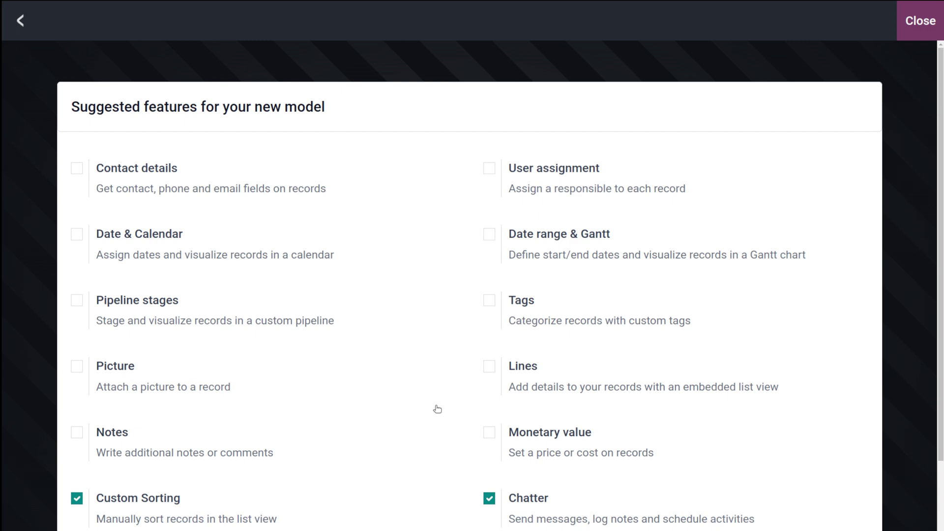
pyautogui.scroll(-3, 379, 312)
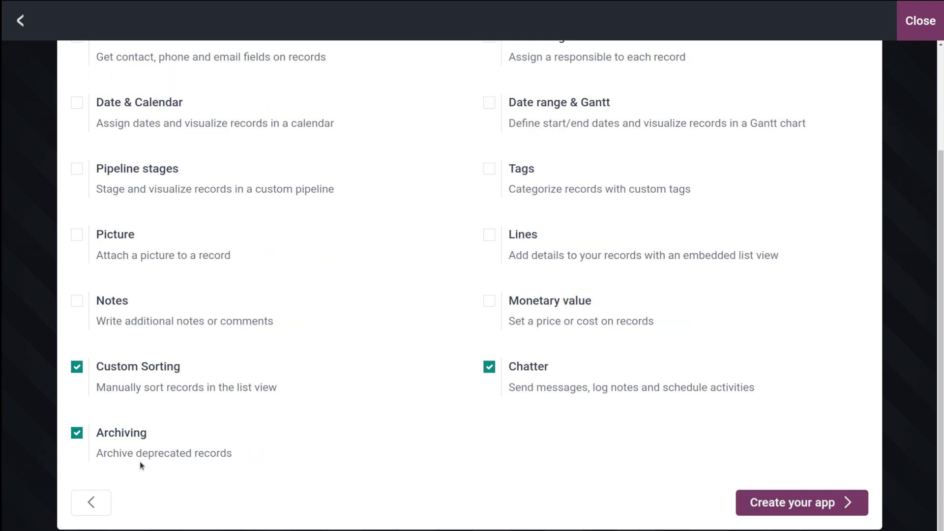
pyautogui.click(777, 505)
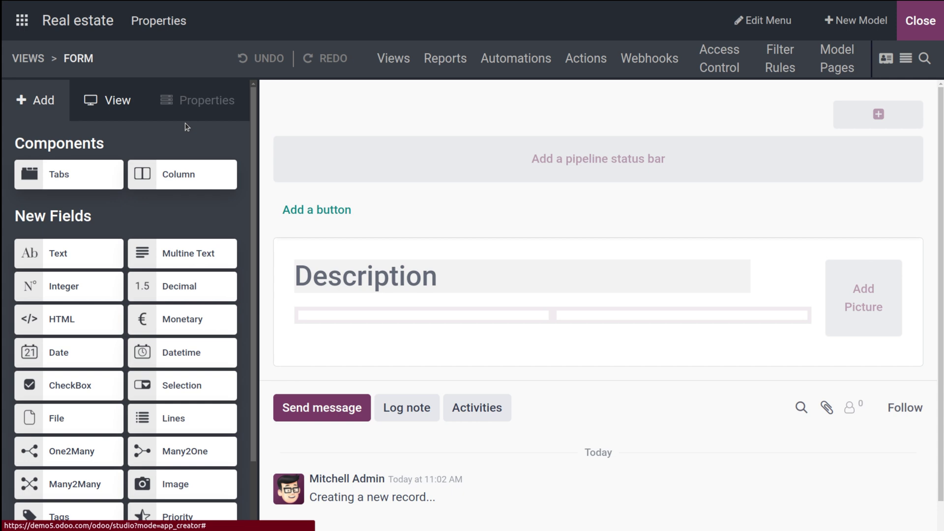
# - Add a Text field to the first column of the form below Description and label it "Text"
pyautogui.scroll(-2, 101, 359)
pyautogui.scroll(2, 105, 334)
pyautogui.scroll(-2, 64, 399)
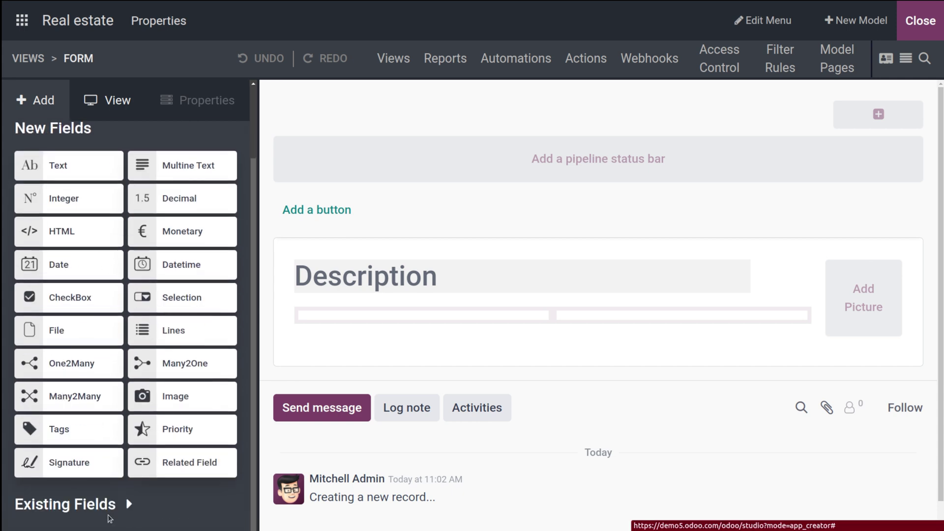
pyautogui.scroll(2, 74, 252)
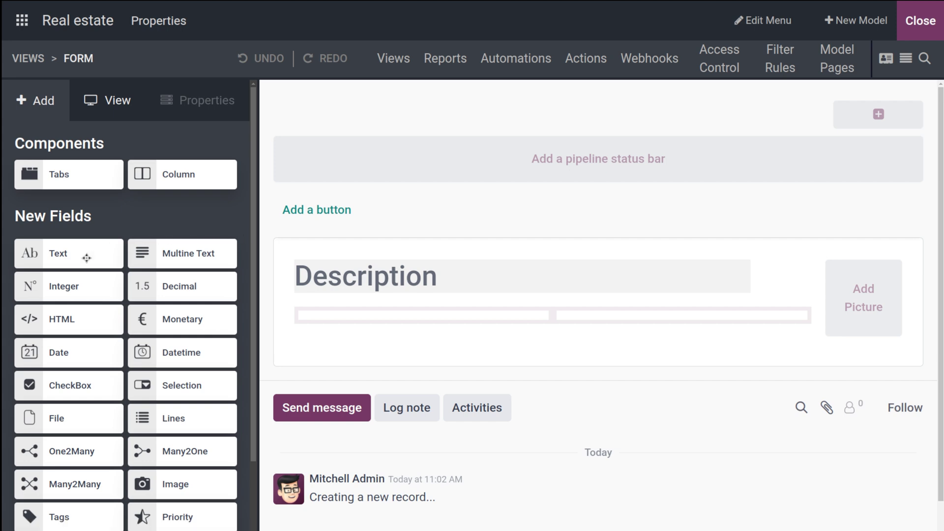
pyautogui.moveTo(87, 258); pyautogui.dragTo(377, 332)
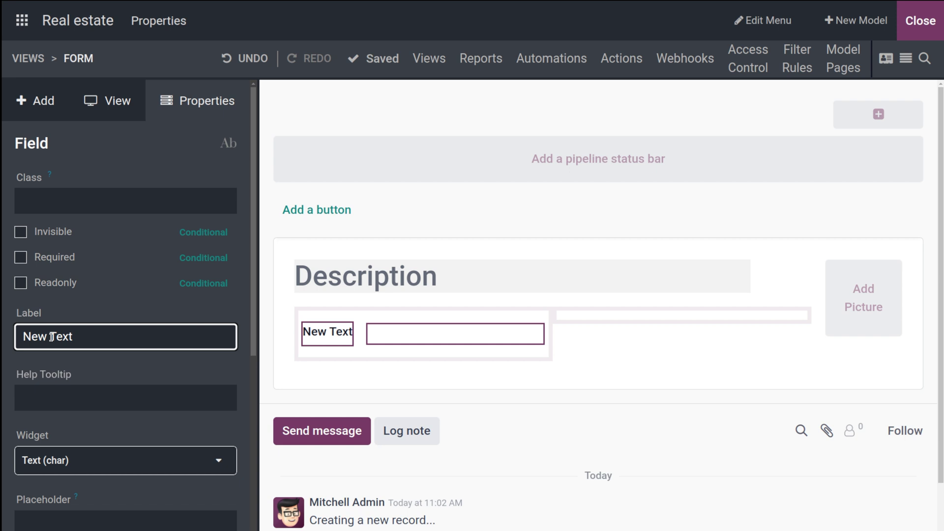
pyautogui.moveTo(49, 335); pyautogui.dragTo(2, 325)
pyautogui.press('BackSpace')
# - Set the Text field's widget to Badge (badge)
pyautogui.scroll(-4, 59, 450)
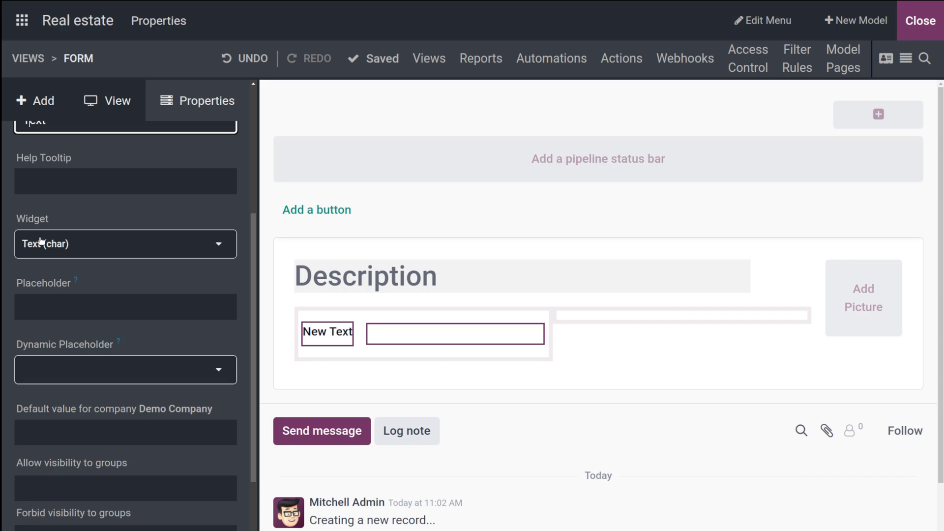
pyautogui.click(125, 247)
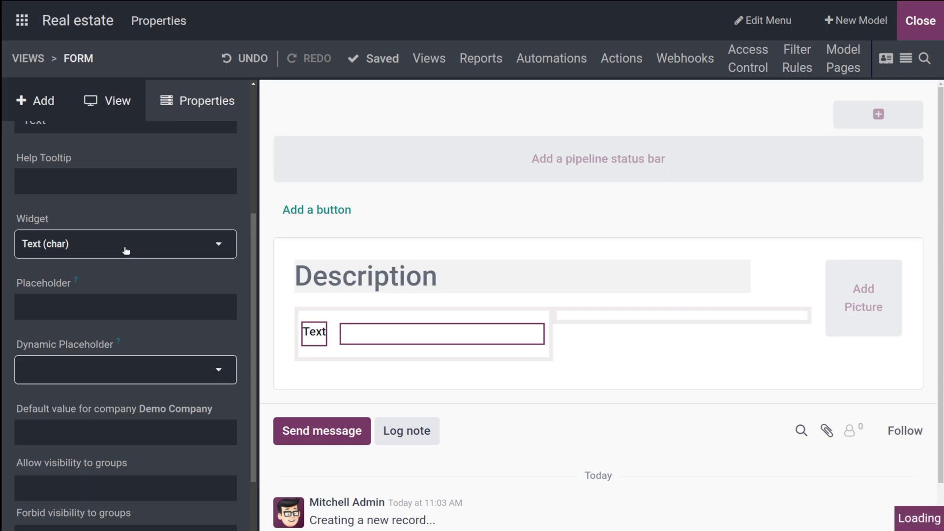
pyautogui.click(125, 249)
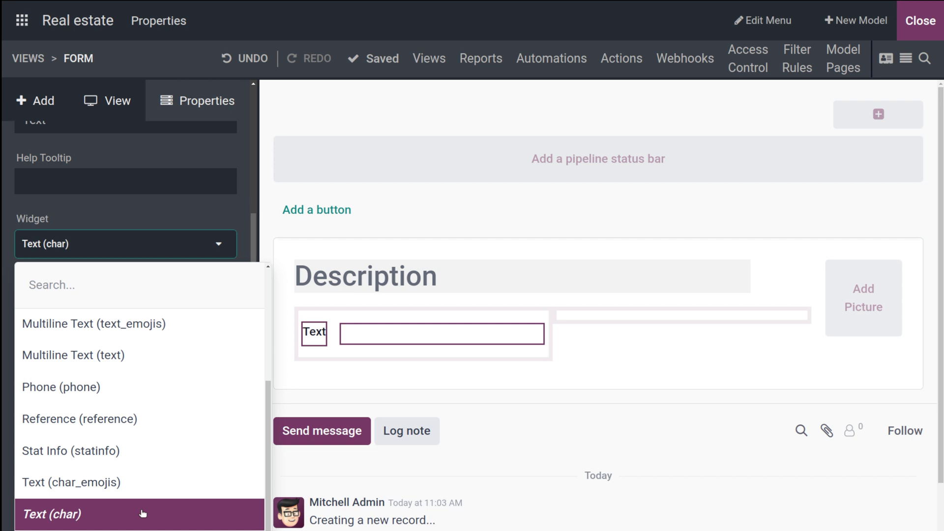
pyautogui.scroll(4, 203, 414)
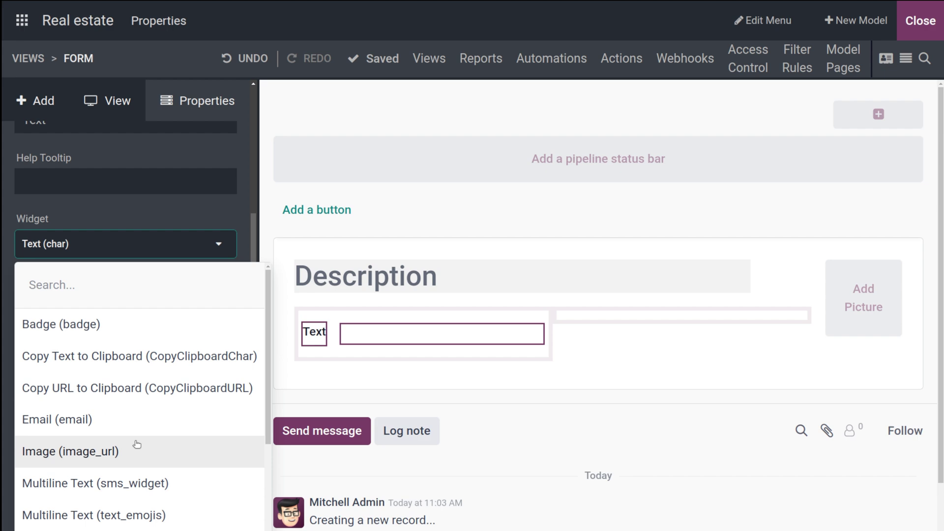
pyautogui.scroll(-3, 137, 444)
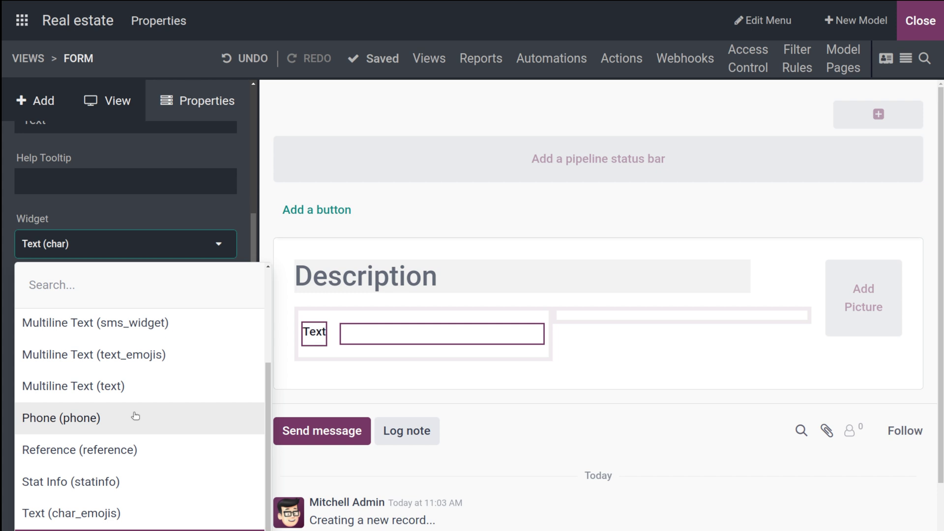
pyautogui.scroll(-1, 104, 450)
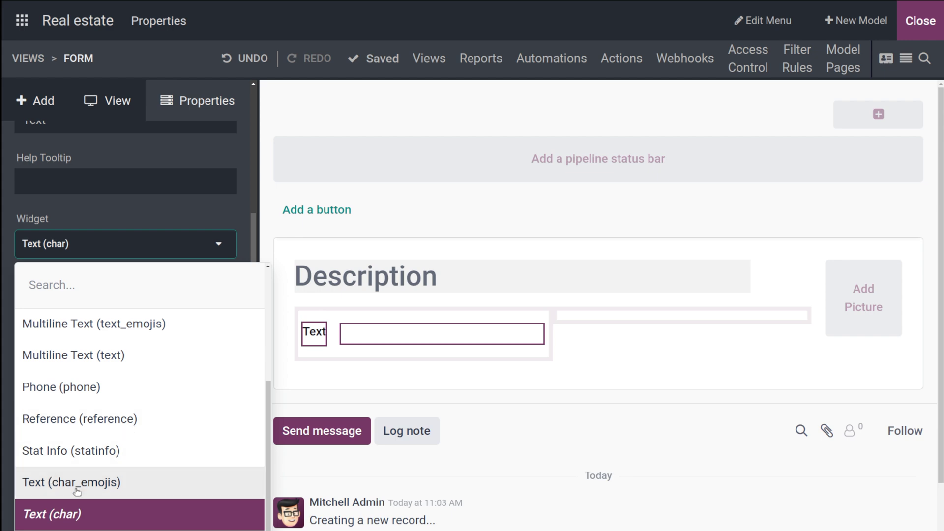
pyautogui.scroll(4, 153, 367)
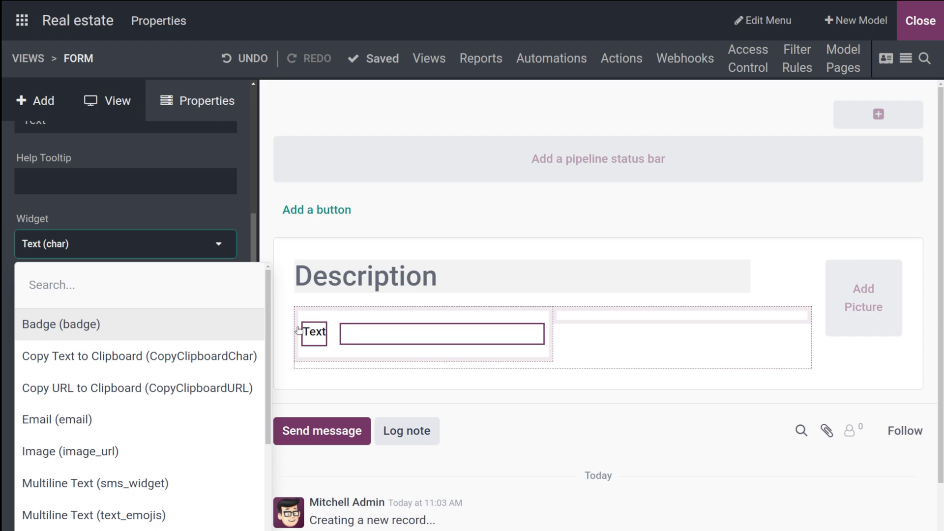
pyautogui.click(37, 326)
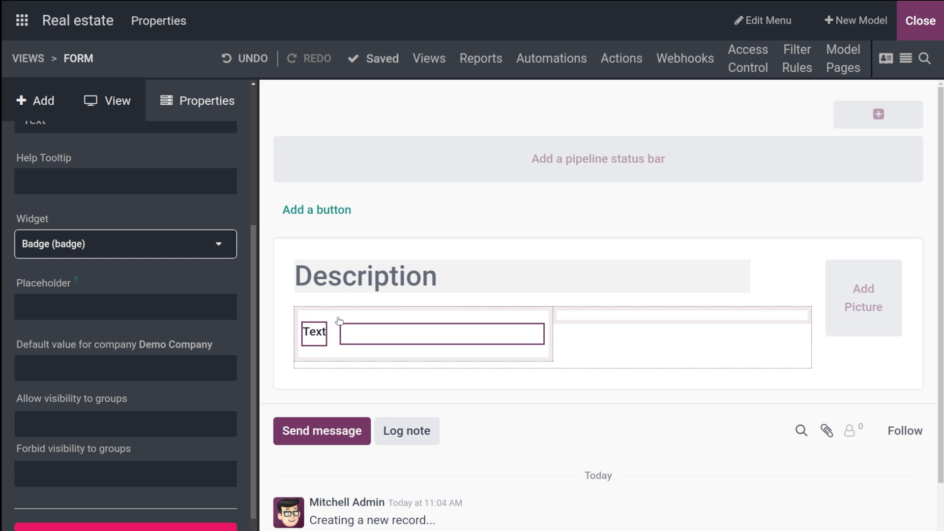
pyautogui.scroll(5, 166, 241)
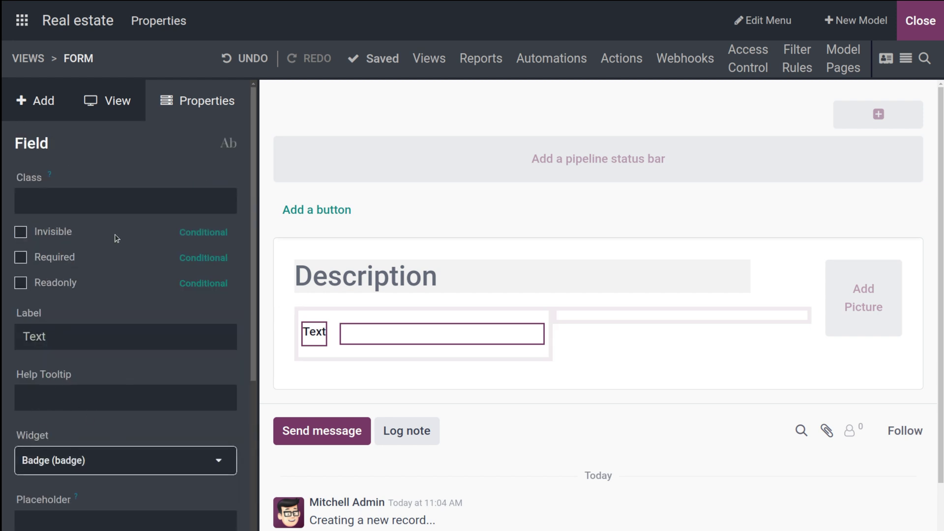
pyautogui.click(118, 464)
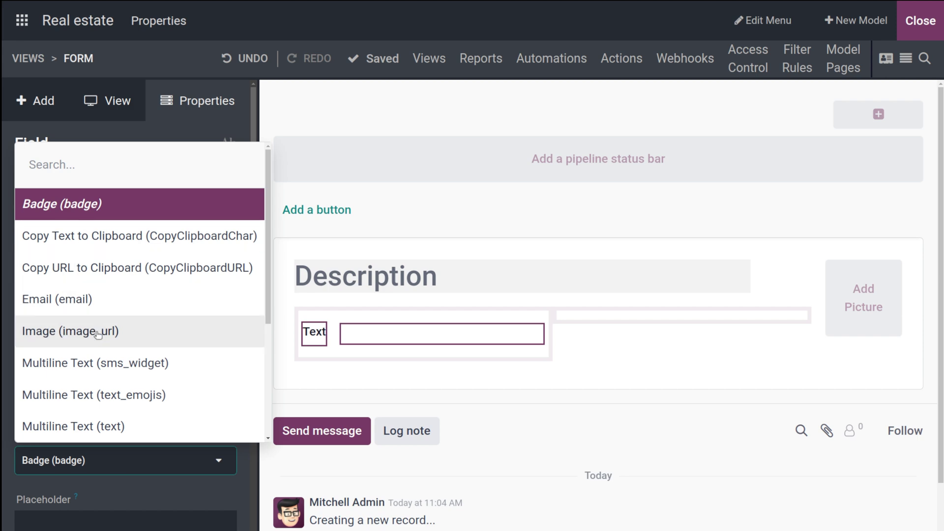
pyautogui.scroll(-4, 100, 332)
pyautogui.scroll(4, 99, 335)
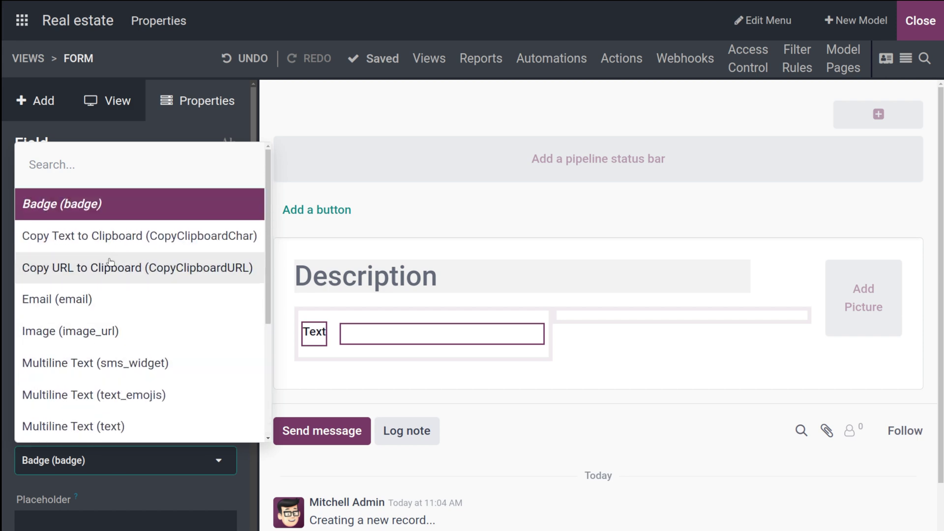
pyautogui.click(163, 491)
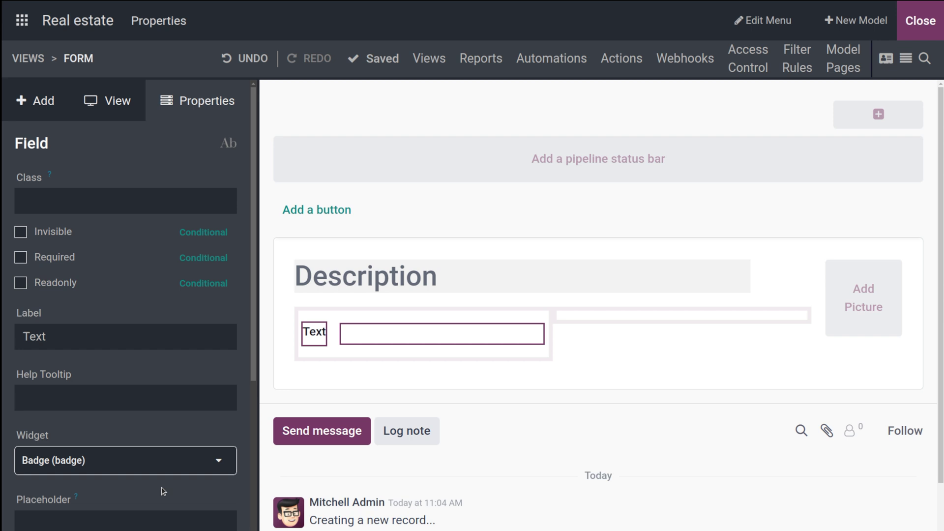
# - Add a Multine Text field to the second column of the form and label it "Multine Text"
pyautogui.click(43, 100)
pyautogui.scroll(-2, 120, 246)
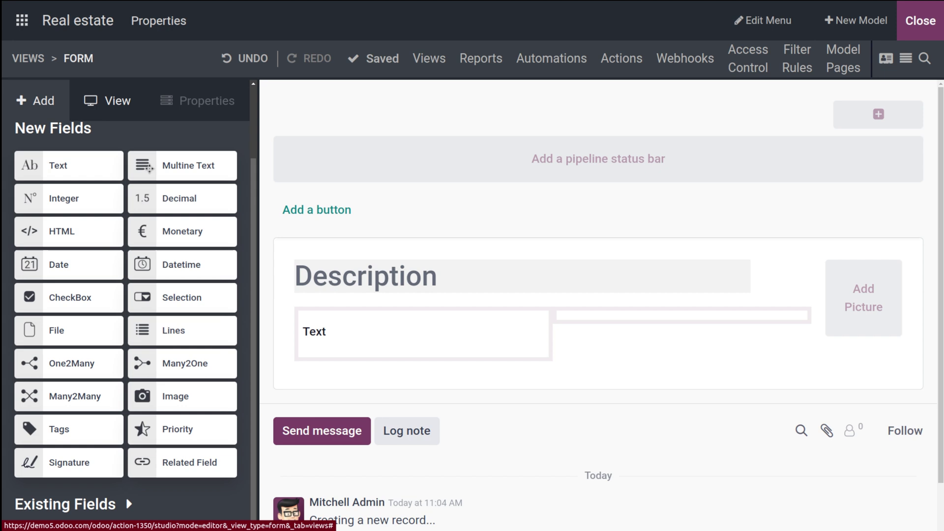
pyautogui.moveTo(207, 155); pyautogui.dragTo(582, 327)
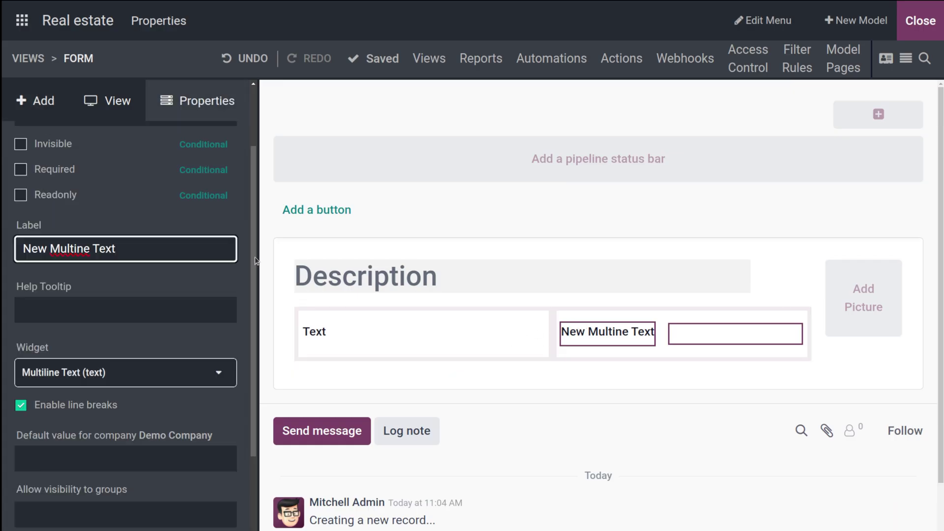
pyautogui.doubleClick(50, 251)
pyautogui.press('BackSpace')
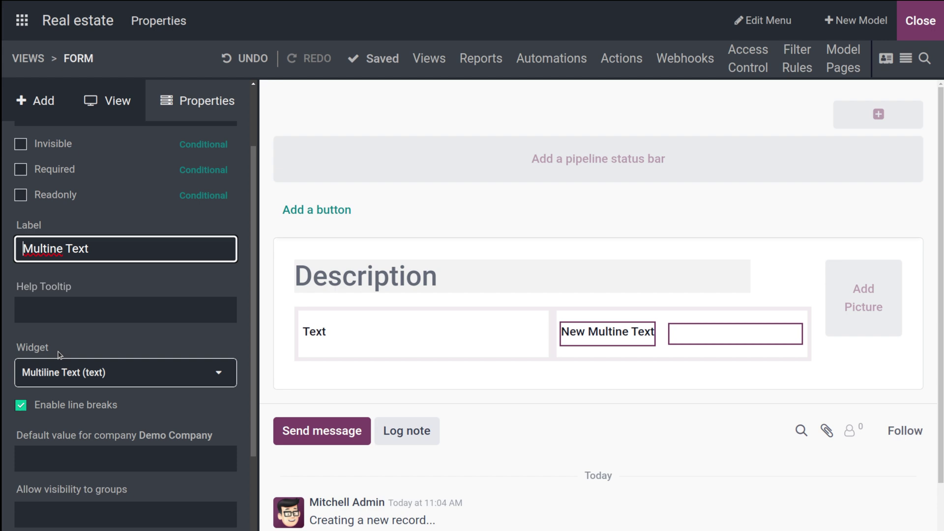
# - Examine the widget options available for the Multine Text field, and return to the list of addable fields
pyautogui.scroll(-2, 58, 354)
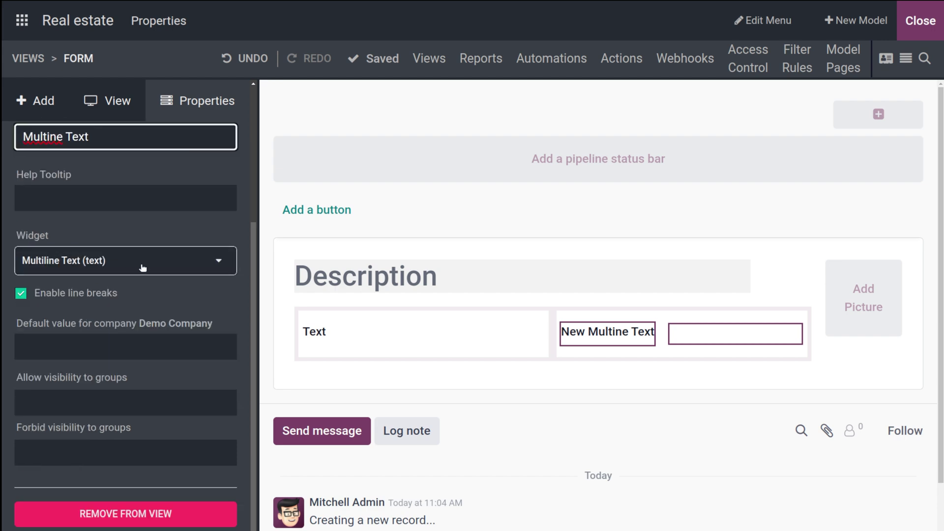
pyautogui.click(141, 265)
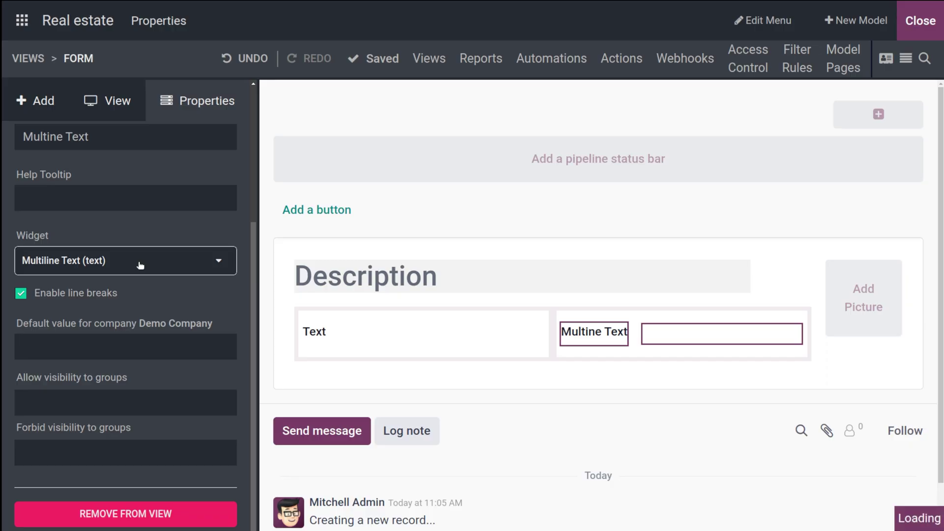
pyautogui.click(140, 265)
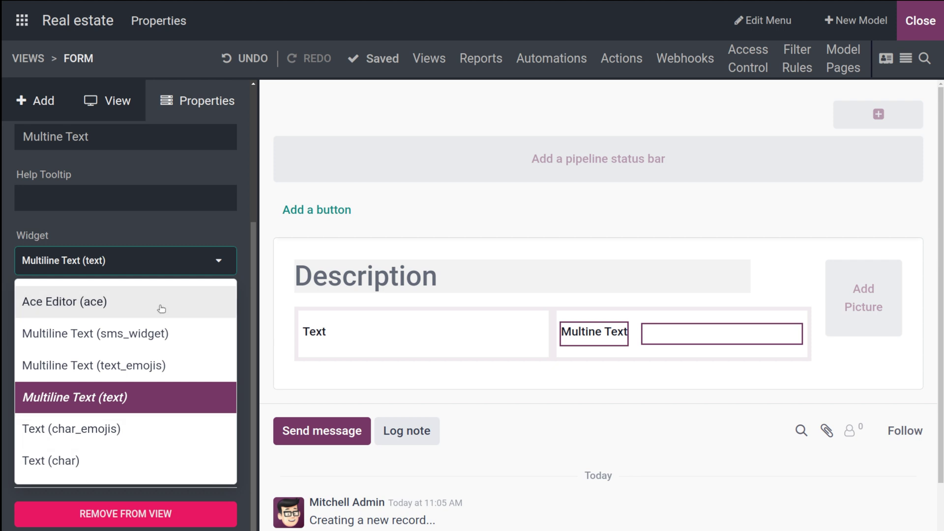
pyautogui.click(231, 266)
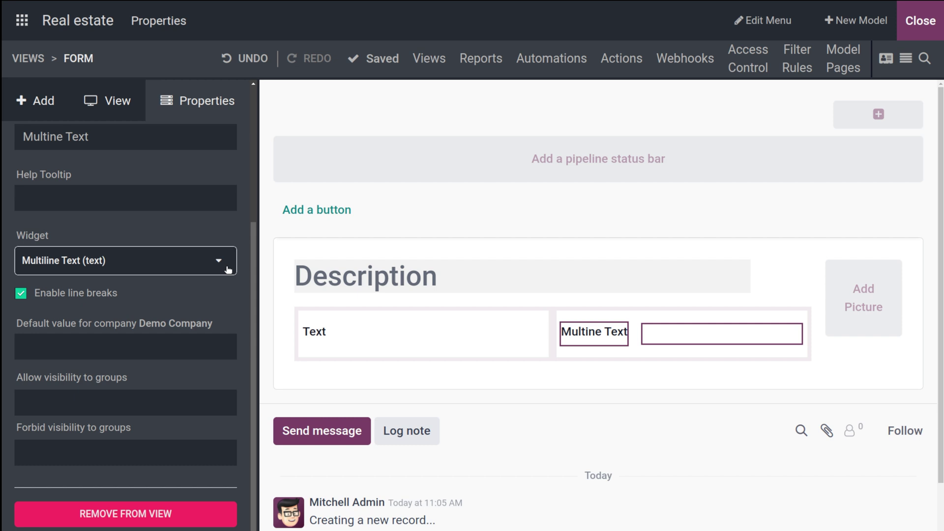
pyautogui.scroll(2, 148, 222)
pyautogui.scroll(1, 148, 223)
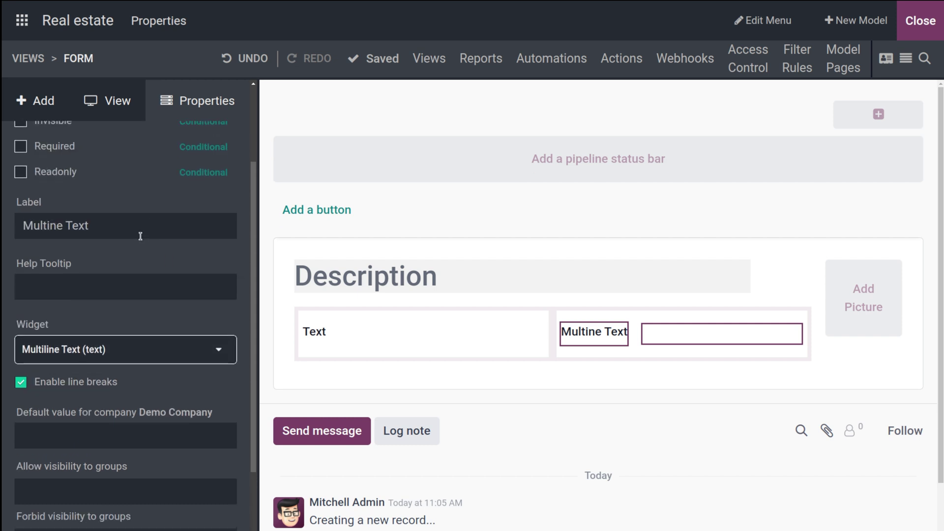
pyautogui.scroll(2, 140, 236)
pyautogui.click(36, 101)
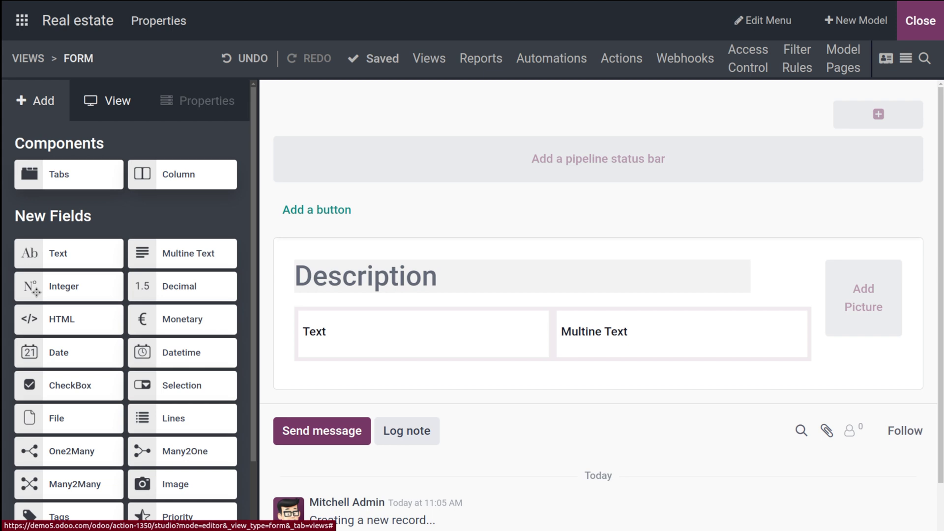
# - Add an Integer field above Text in the form's first column and set its widget to PercentPie (percentpie)
pyautogui.moveTo(37, 289); pyautogui.dragTo(319, 379)
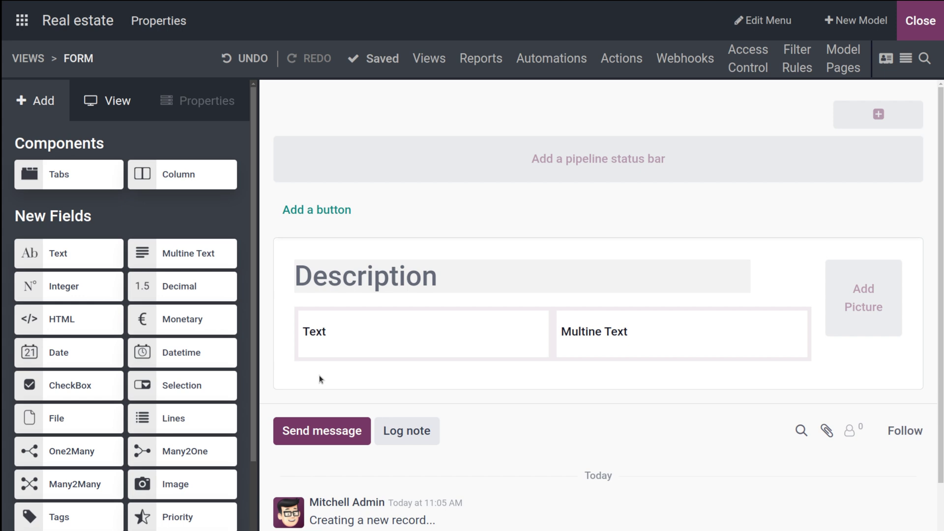
pyautogui.moveTo(31, 288); pyautogui.dragTo(316, 339)
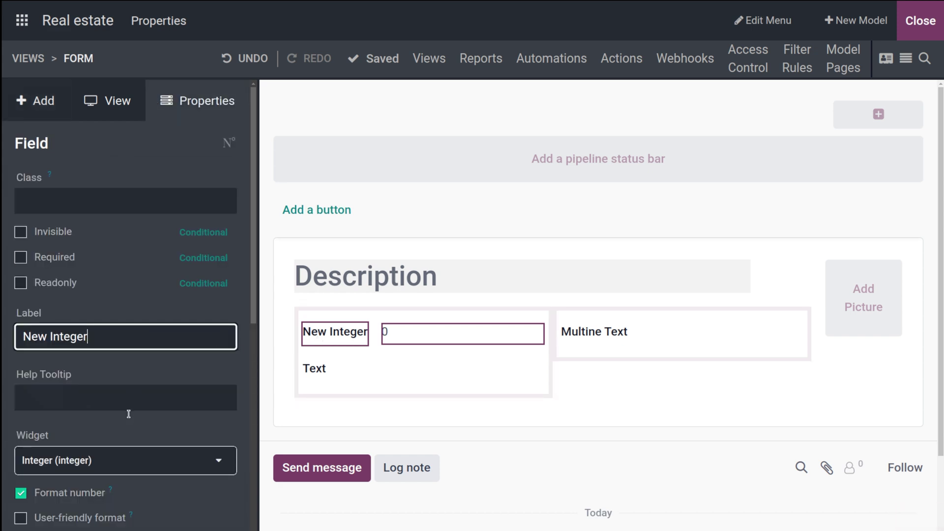
pyautogui.scroll(-4, 128, 414)
pyautogui.click(116, 256)
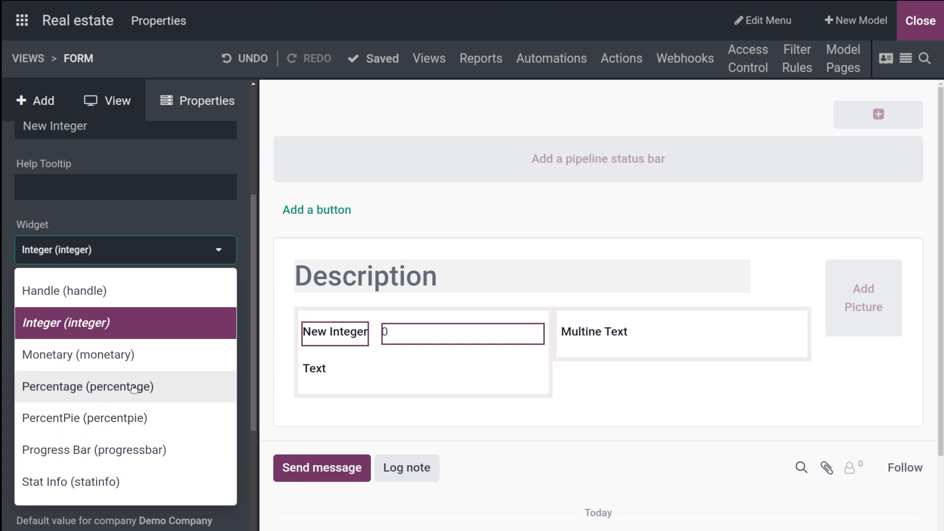
pyautogui.click(83, 423)
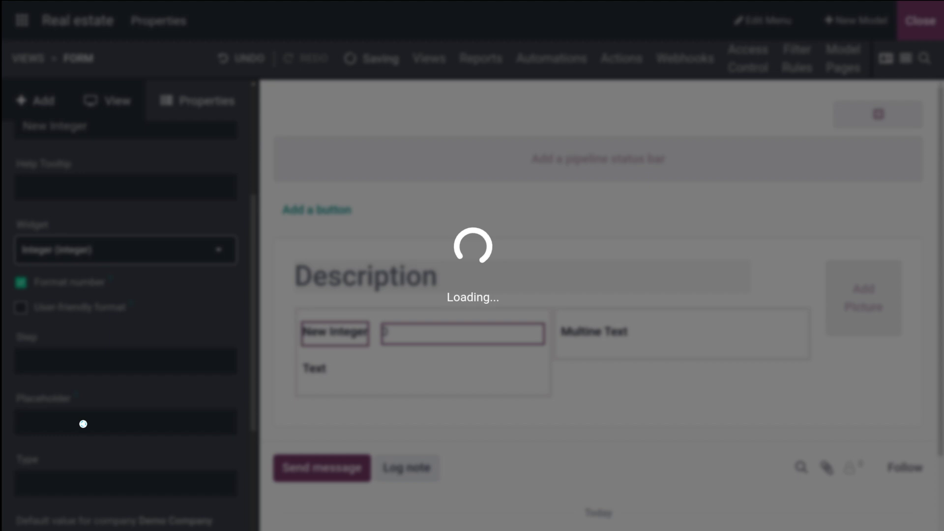
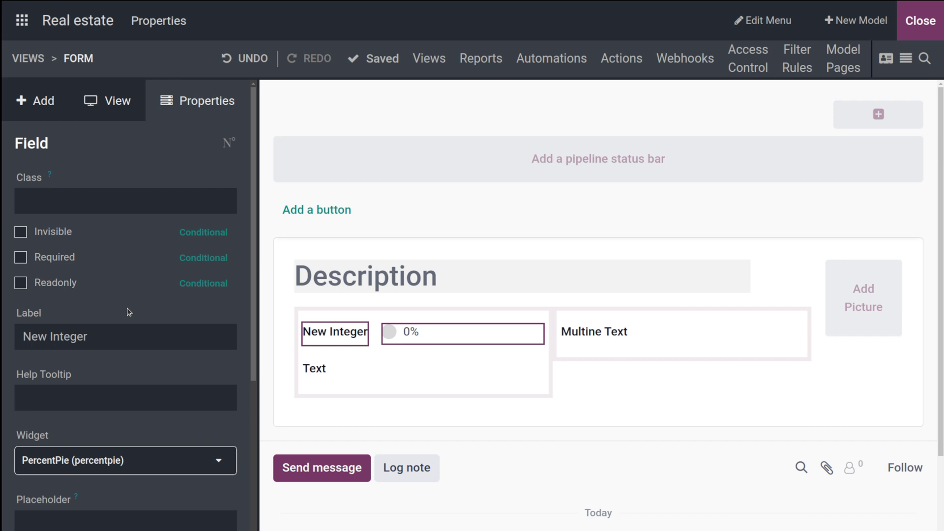
# - Add a Decimal field at the top of the form's first column, above the Integer field, and show its widget options
pyautogui.click(28, 95)
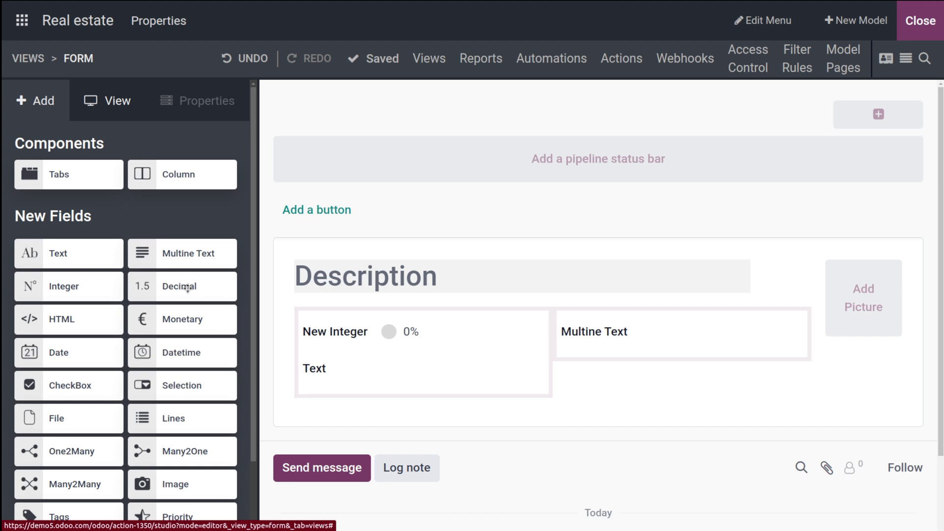
pyautogui.moveTo(188, 289); pyautogui.dragTo(370, 339)
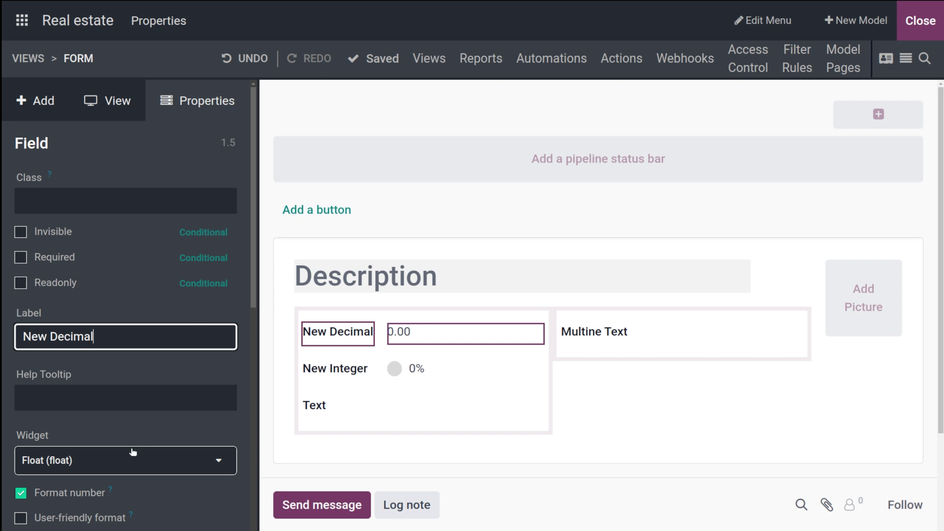
pyautogui.click(125, 464)
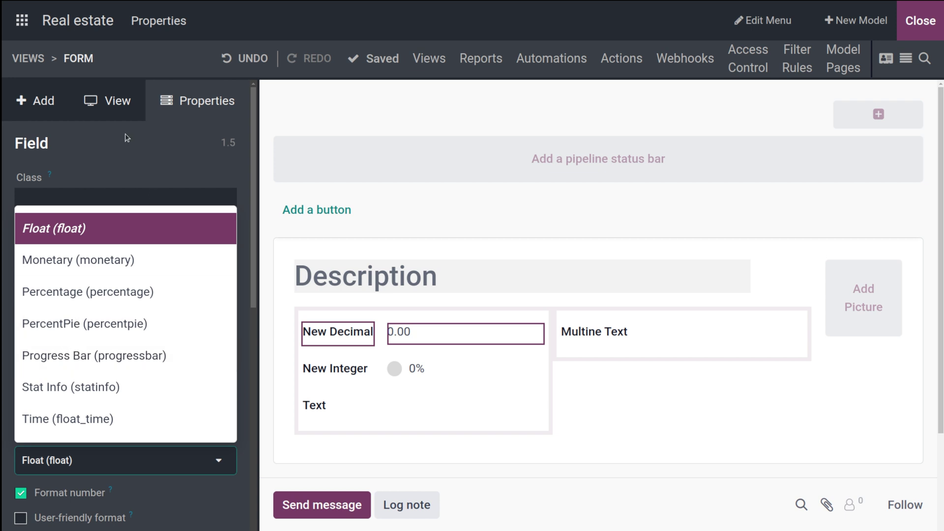
# - Add a Monetary field at the top of the form's first column, above the Decimal field, and show its widget options
pyautogui.click(46, 99)
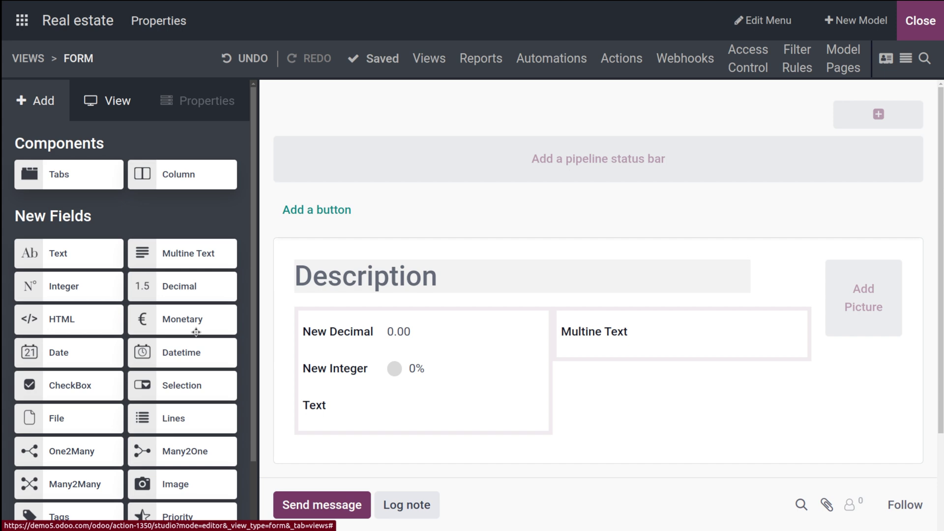
pyautogui.moveTo(195, 332); pyautogui.dragTo(365, 329)
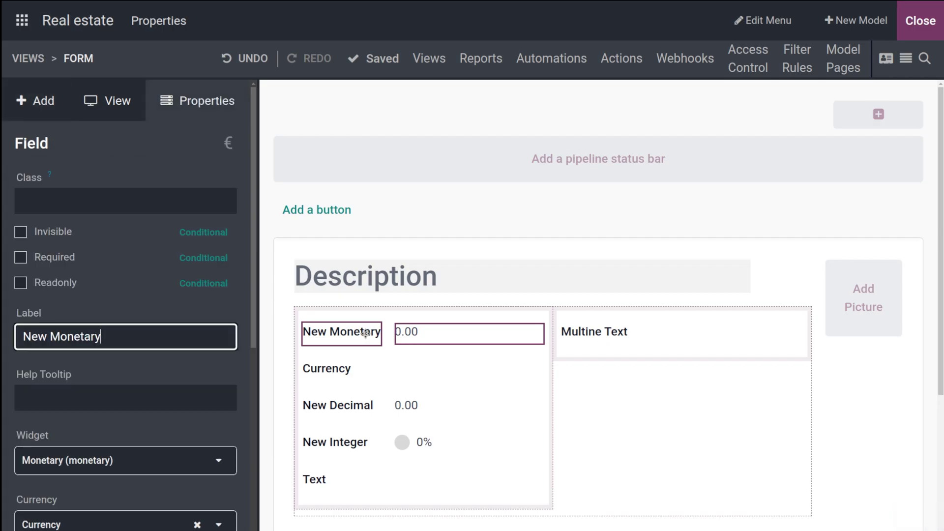
pyautogui.click(158, 464)
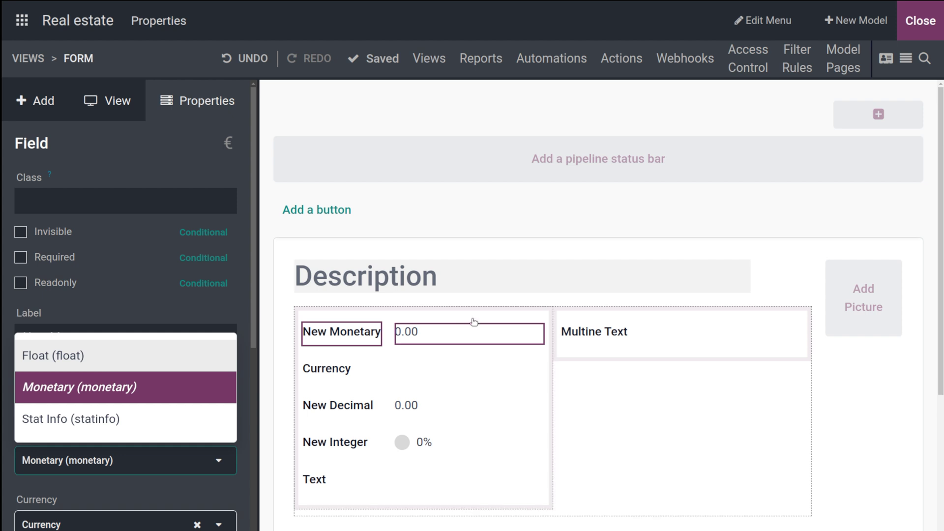
# - Add an HTML field below Multine Text in the form's second column and show its widget options
pyautogui.click(29, 101)
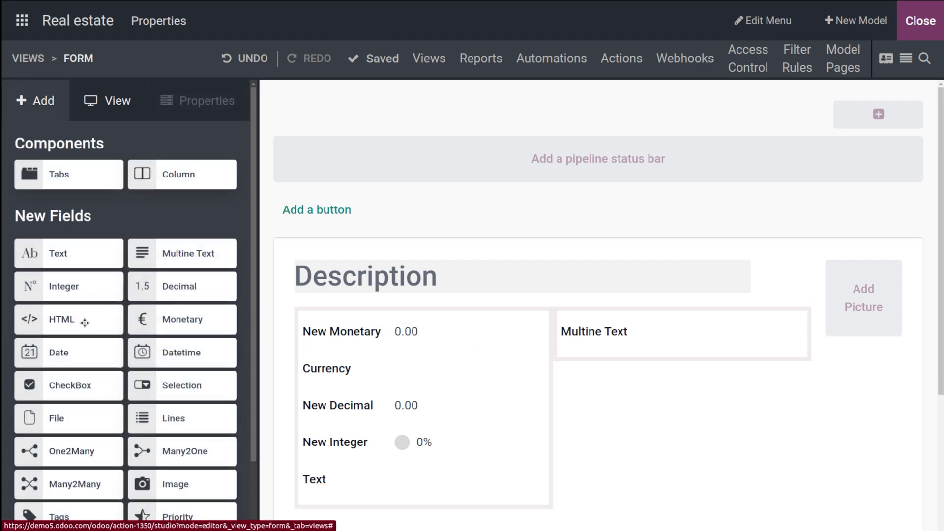
pyautogui.moveTo(53, 325); pyautogui.dragTo(609, 361)
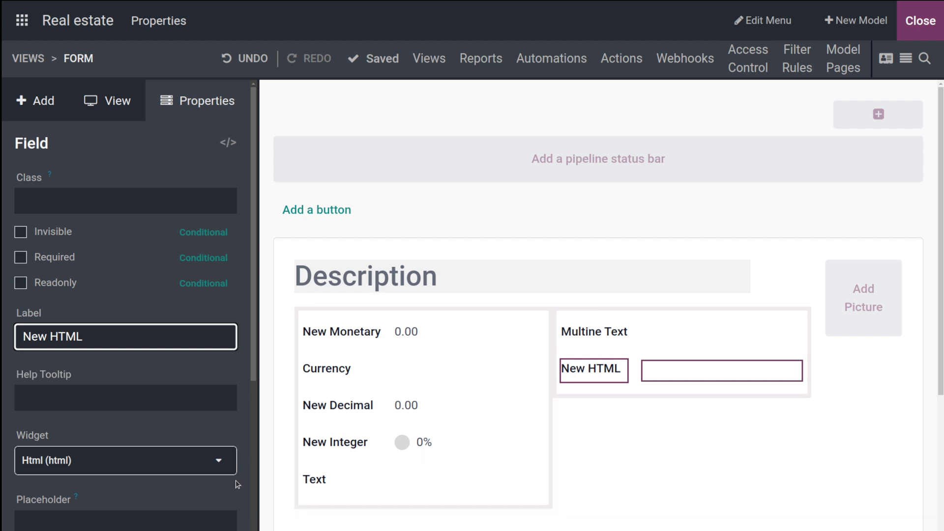
pyautogui.click(152, 460)
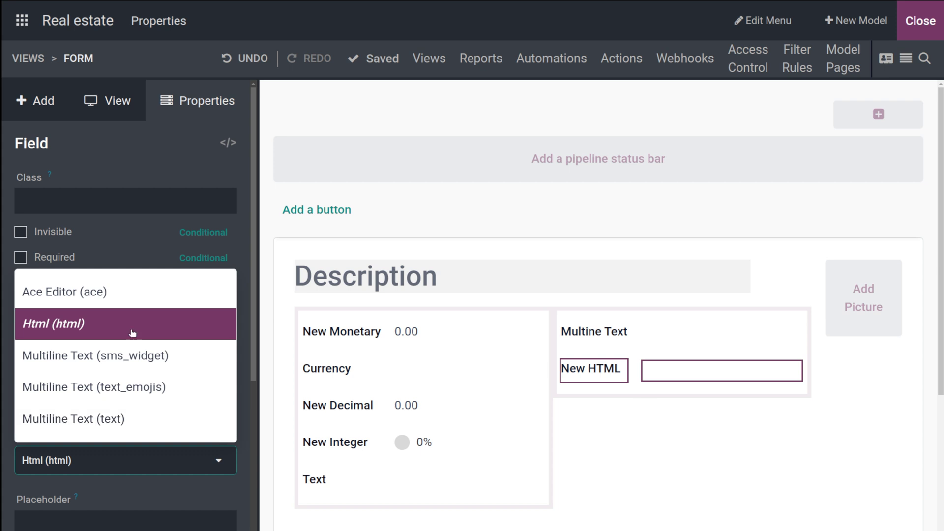
# - Add a Date field at the top of the form's first column, above the Monetary field, and show its widget options
pyautogui.click(38, 105)
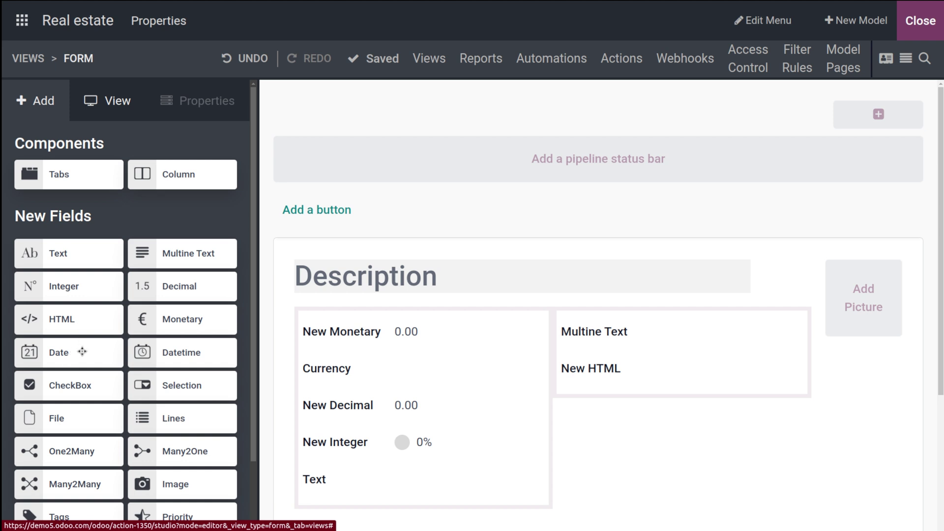
pyautogui.moveTo(82, 351); pyautogui.dragTo(368, 337)
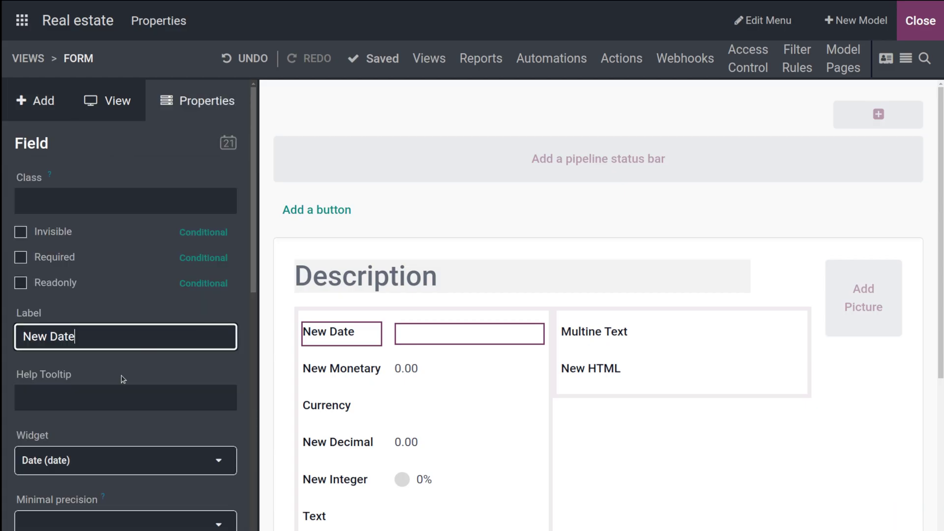
pyautogui.click(101, 457)
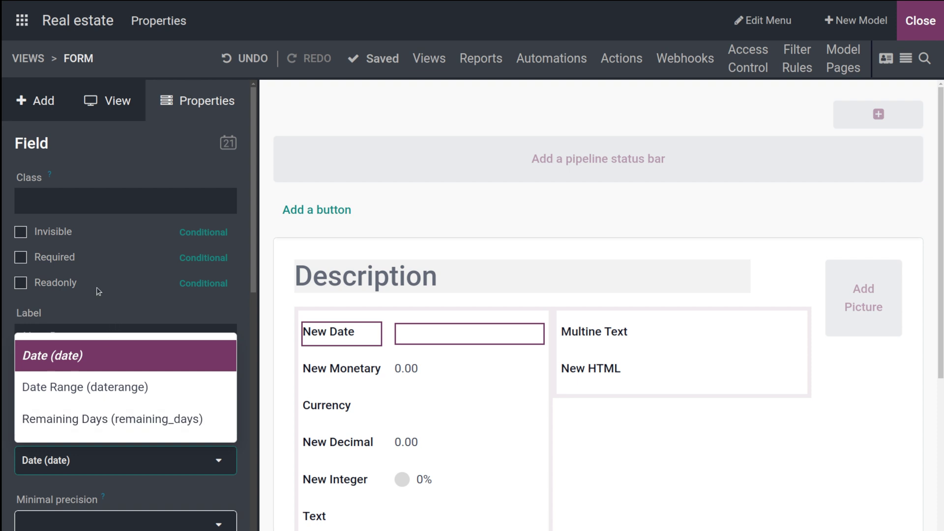
# - Add a Datetime field directly below the Date field in the form's first column and show its widget options
pyautogui.click(44, 100)
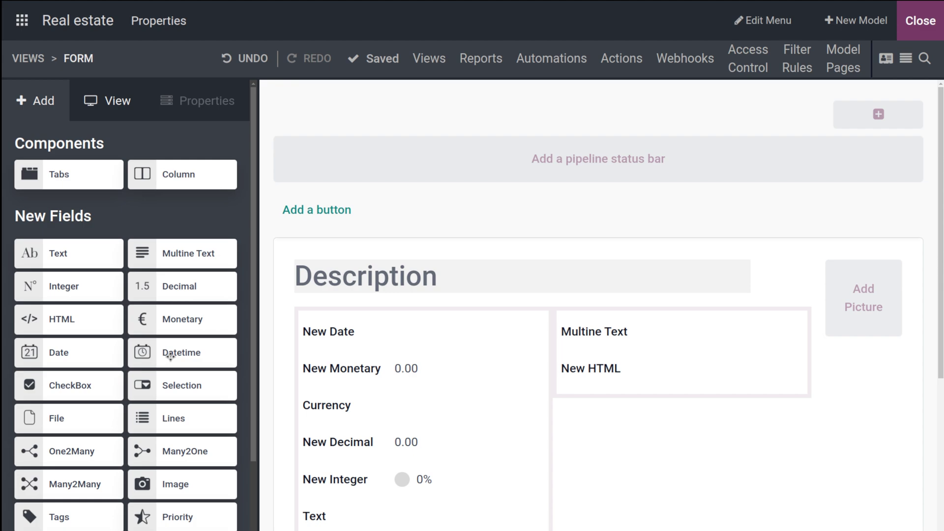
pyautogui.moveTo(171, 356); pyautogui.dragTo(352, 373)
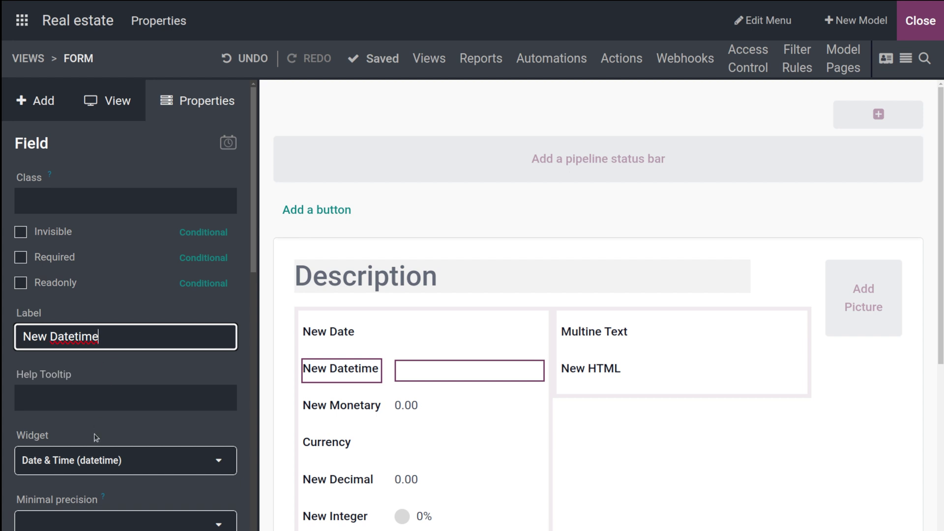
pyautogui.click(106, 465)
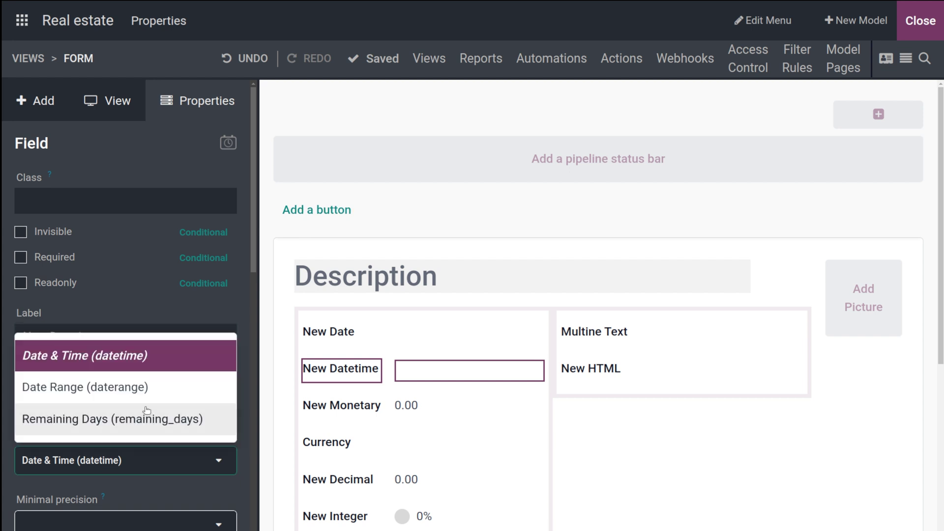
# - Add a CheckBox field at the top of the form's first column and set its widget to Toggle (boolean_toggle)
pyautogui.click(41, 100)
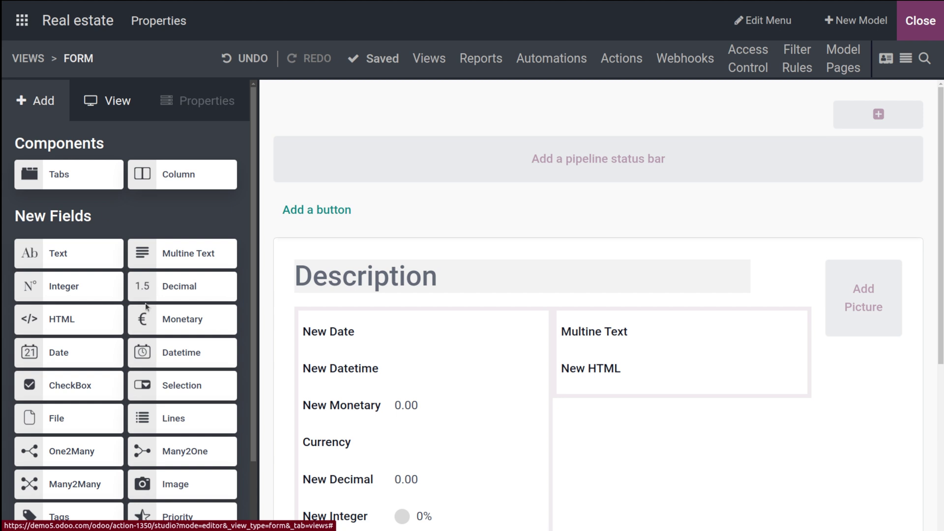
pyautogui.scroll(-2, 147, 306)
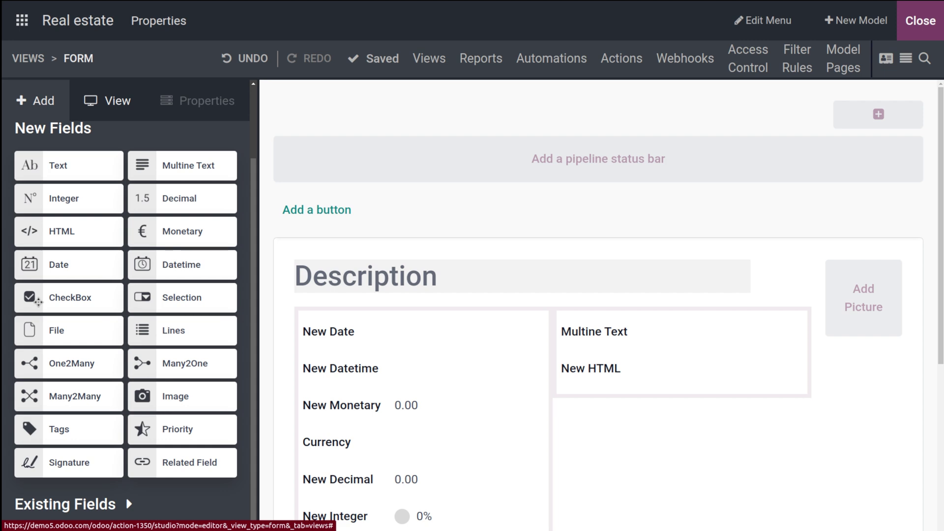
pyautogui.moveTo(38, 301); pyautogui.dragTo(333, 338)
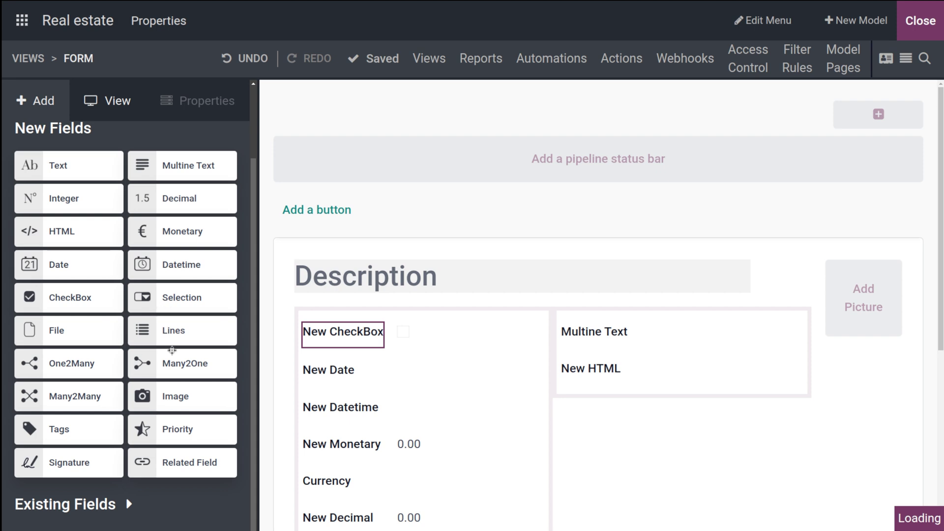
pyautogui.click(88, 383)
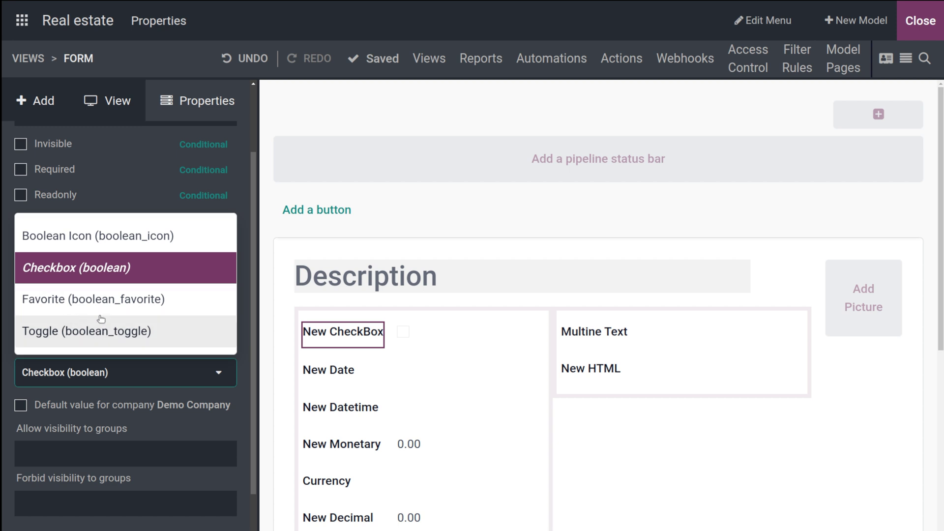
pyautogui.click(165, 327)
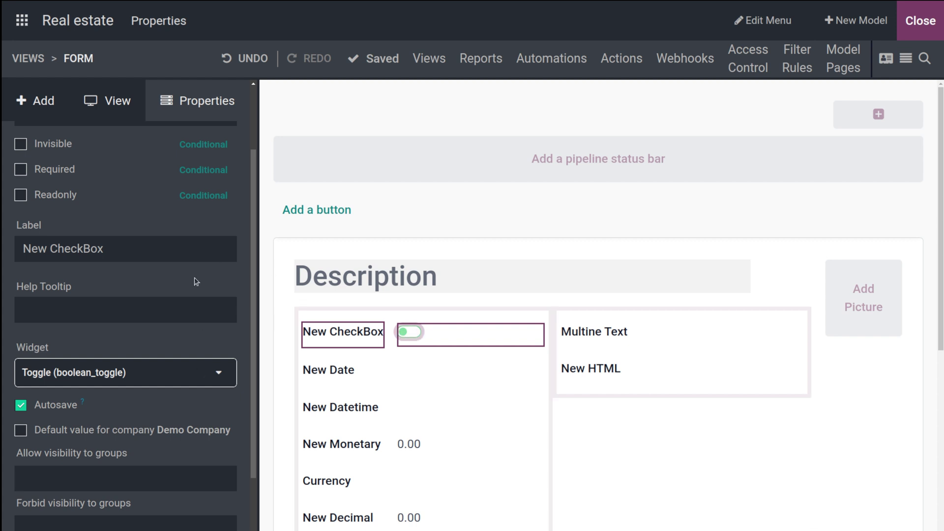
# - Add a Selection field with the value "new" between Multine Text and the HTML field, and show its widget options
pyautogui.click(31, 95)
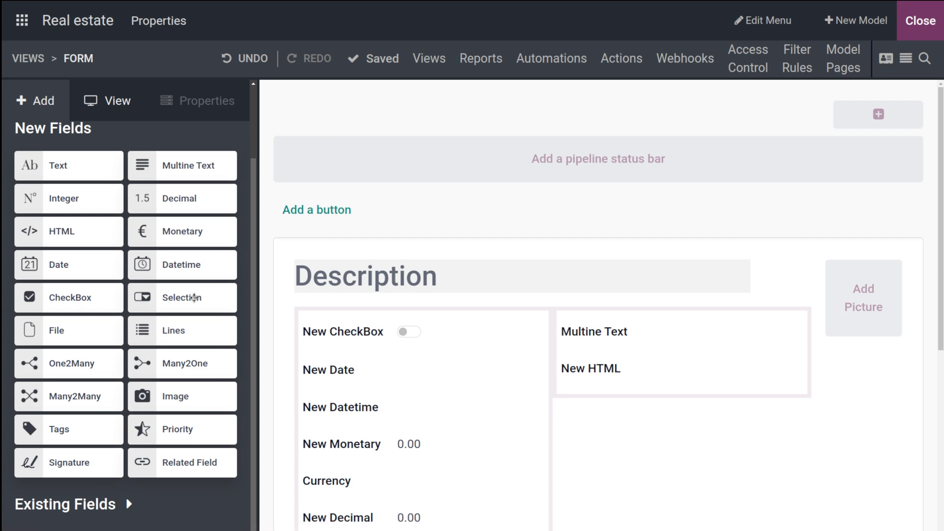
pyautogui.moveTo(169, 301); pyautogui.dragTo(603, 372)
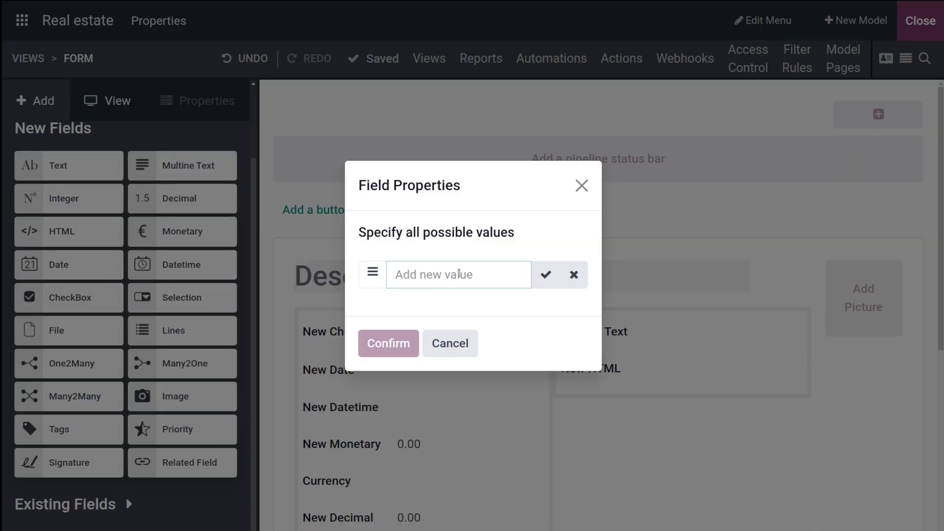
pyautogui.write('n')
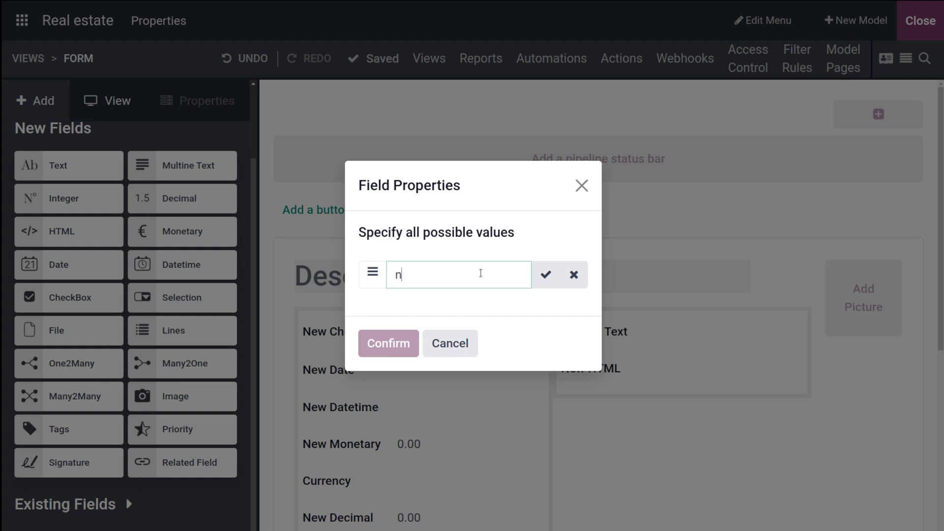
pyautogui.write('ew')
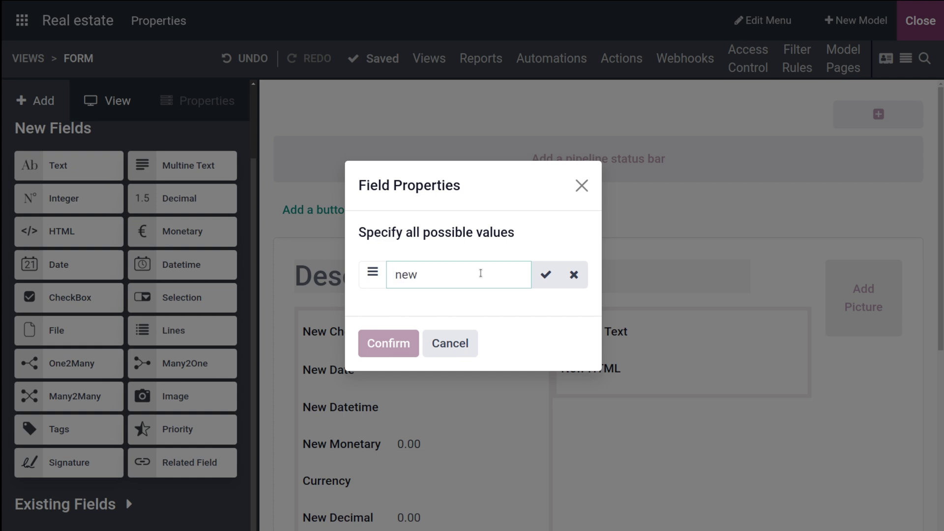
pyautogui.click(543, 275)
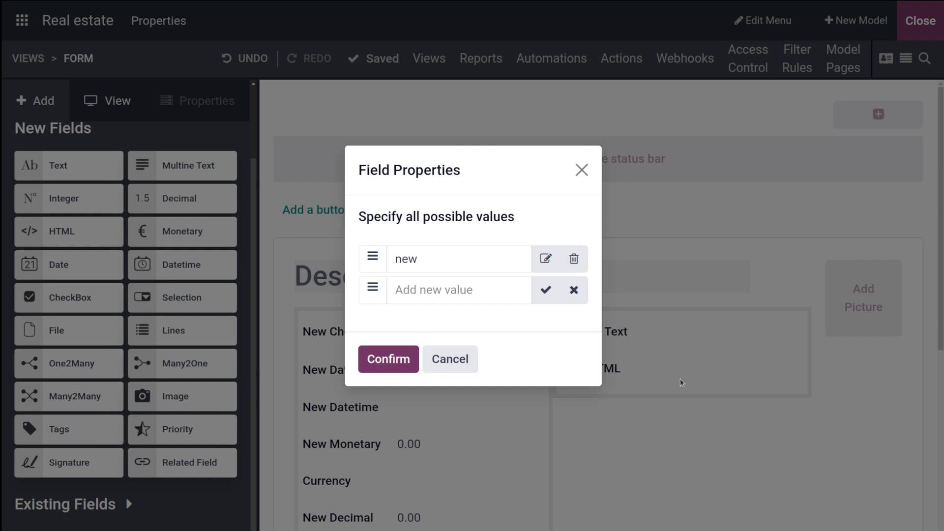
pyautogui.click(383, 364)
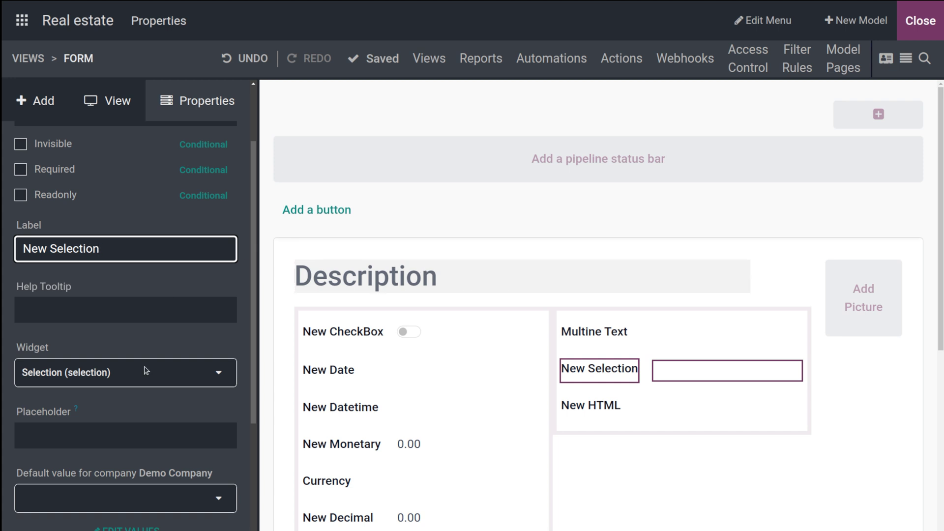
pyautogui.click(131, 374)
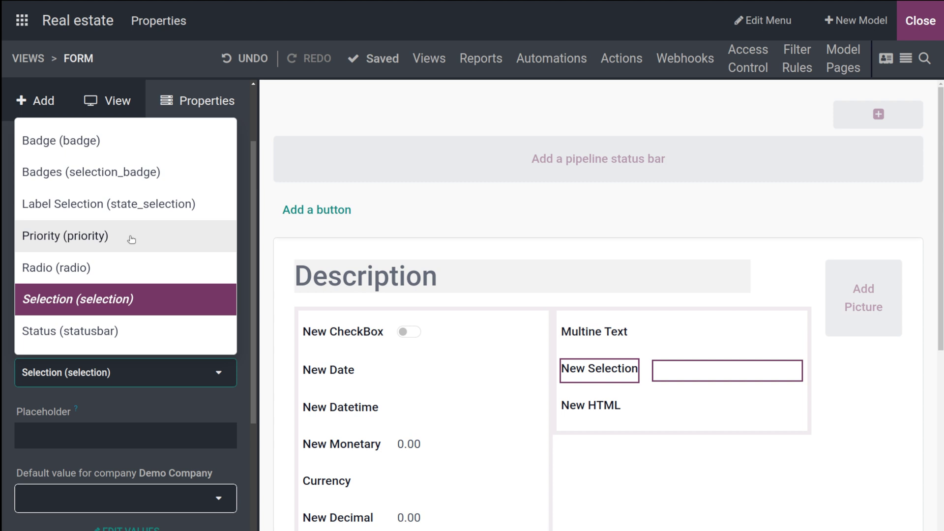
# - Add a Priority field directly below the CheckBox field in the form's first column and show its widget options
pyautogui.click(37, 98)
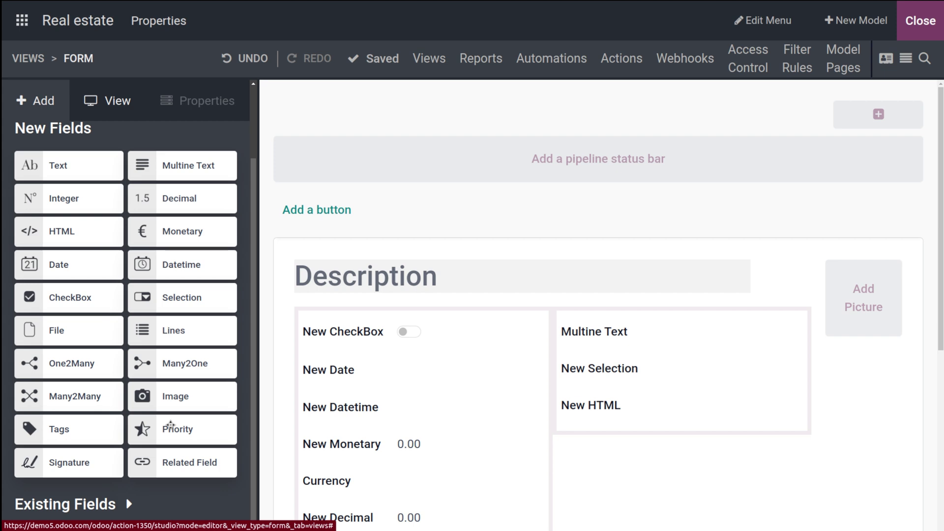
pyautogui.moveTo(170, 426); pyautogui.dragTo(338, 361)
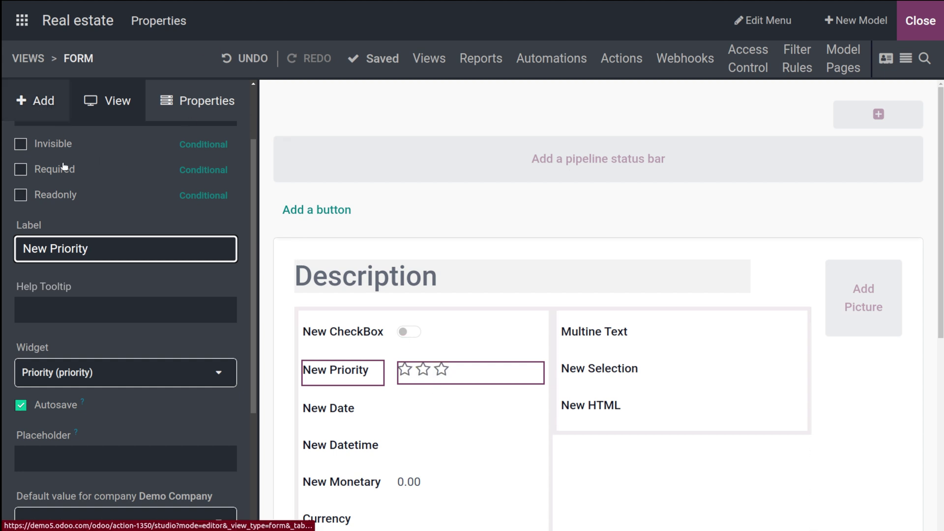
pyautogui.click(150, 375)
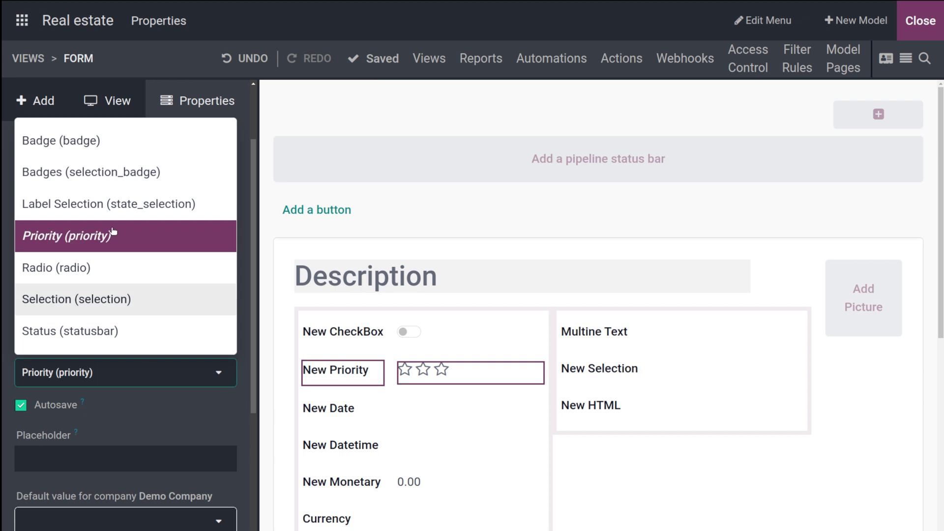
# - Add a File field at the top of the form's second column and set its widget to File (binary)
pyautogui.click(127, 375)
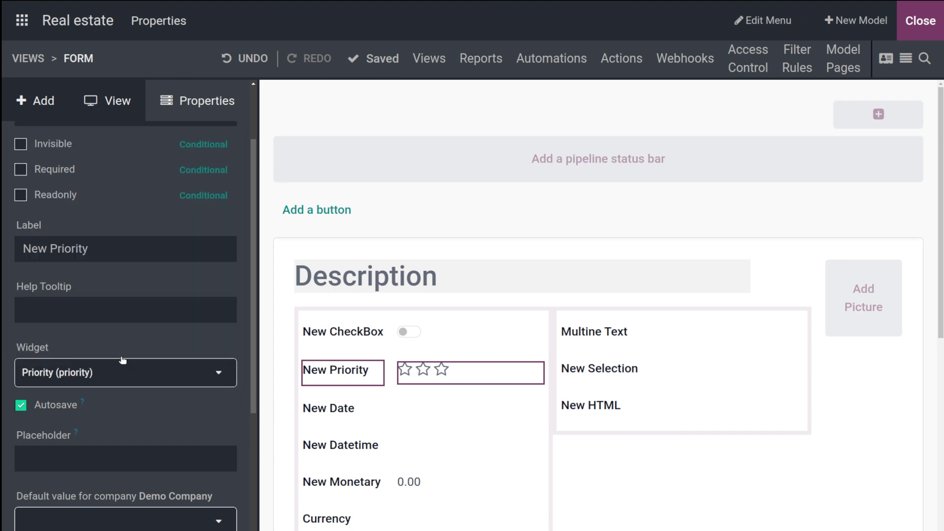
pyautogui.click(9, 101)
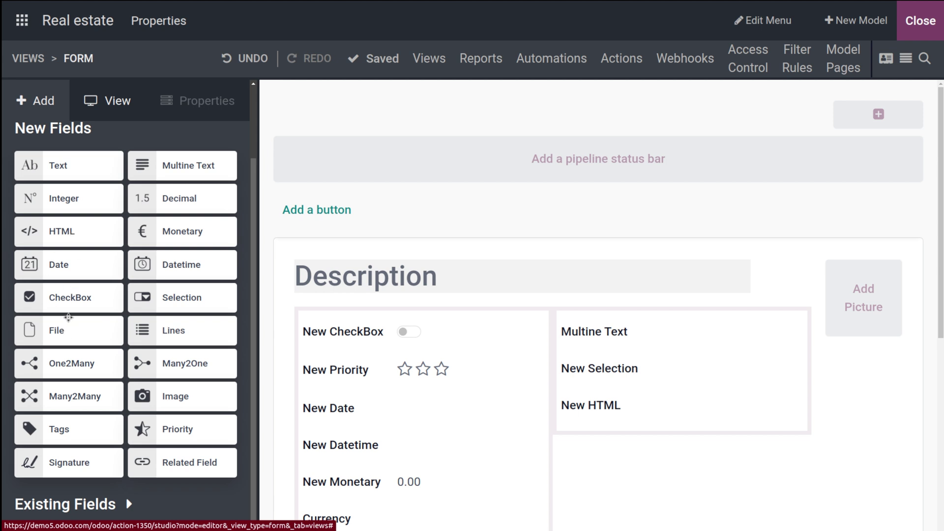
pyautogui.moveTo(68, 339); pyautogui.dragTo(626, 345)
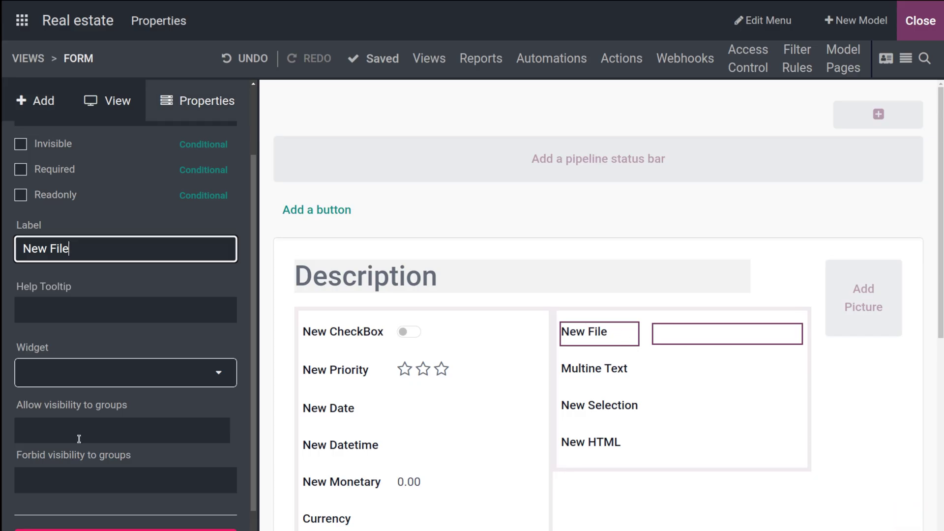
pyautogui.click(147, 385)
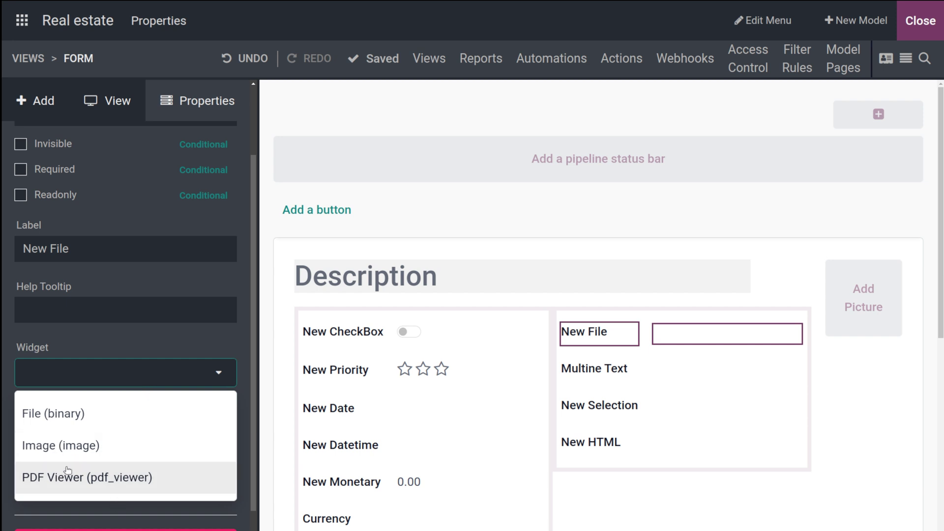
pyautogui.click(116, 352)
pyautogui.scroll(-1, 113, 352)
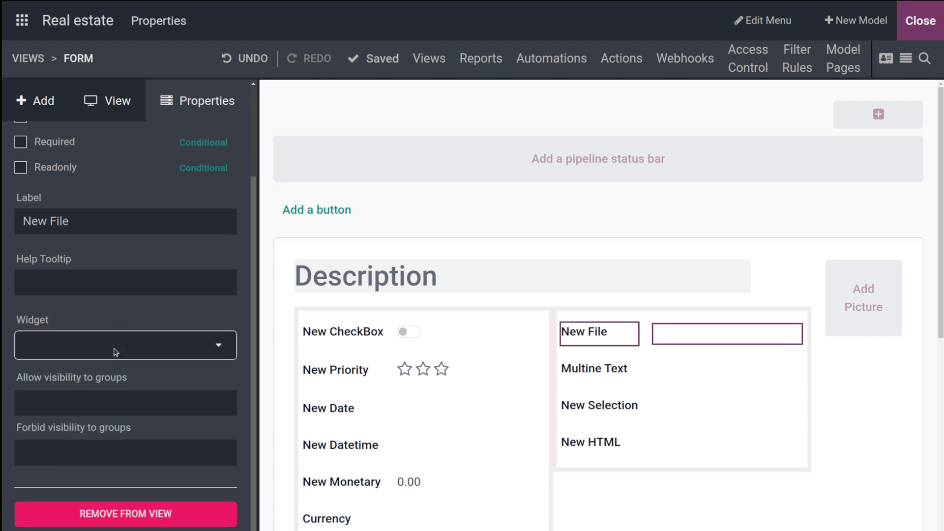
pyautogui.click(168, 342)
pyautogui.click(79, 389)
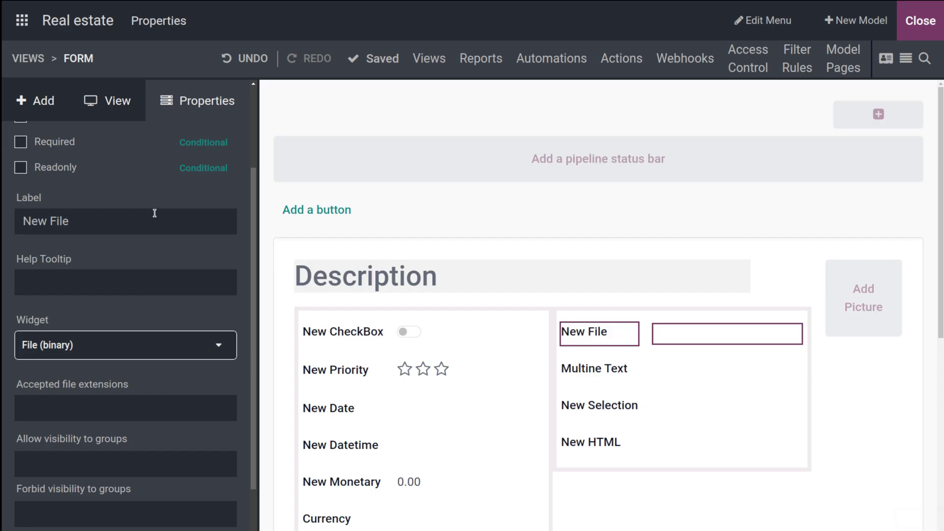
# - Add an Image field at the top of the second column and a Lines field directly below New Monetary in the first column
pyautogui.click(34, 98)
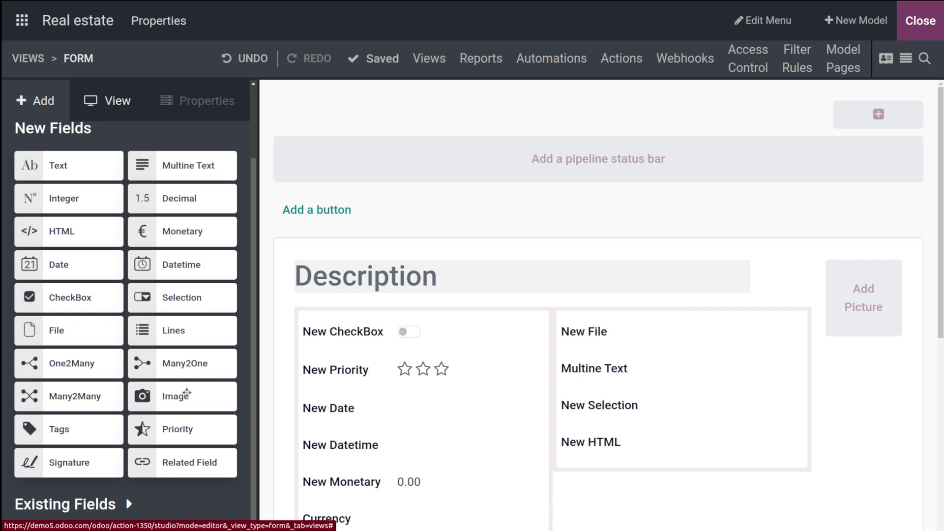
pyautogui.moveTo(187, 392); pyautogui.dragTo(644, 329)
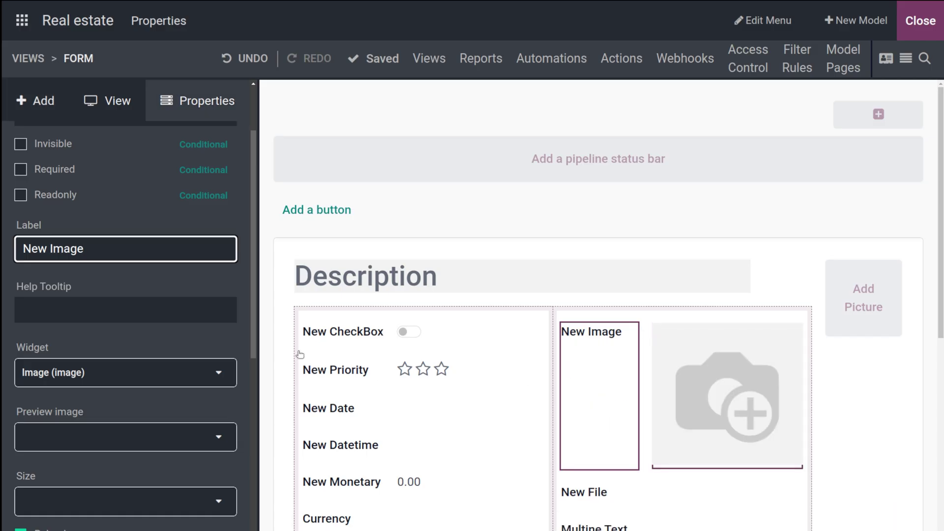
pyautogui.click(52, 114)
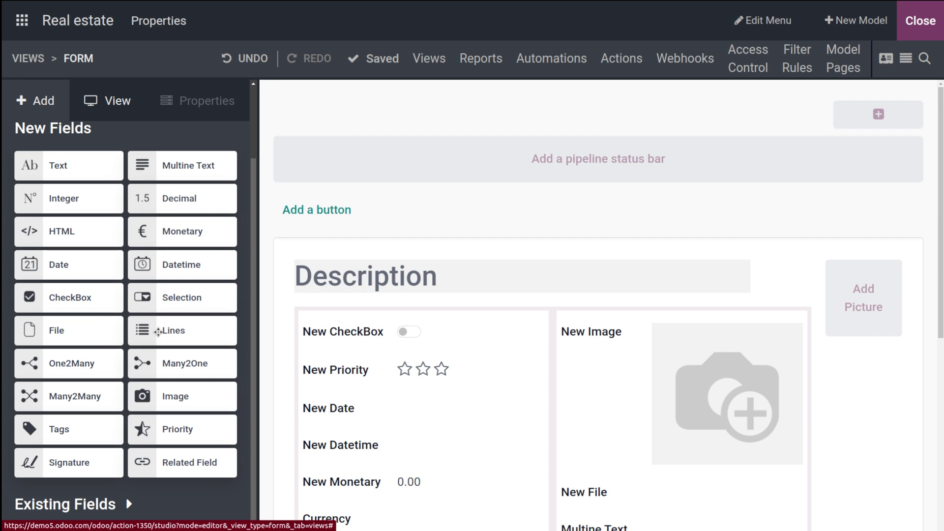
pyautogui.moveTo(158, 332); pyautogui.dragTo(348, 517)
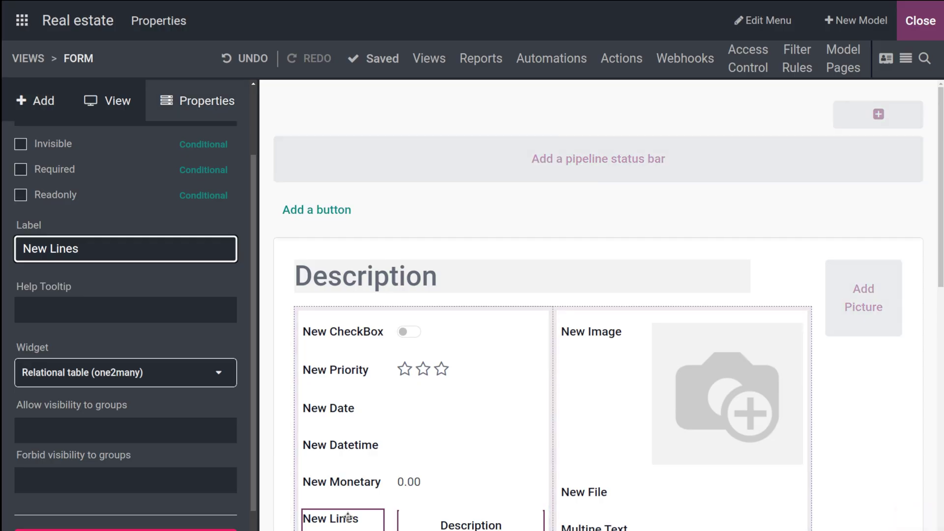
pyautogui.scroll(-8, 348, 516)
pyautogui.scroll(3, 347, 516)
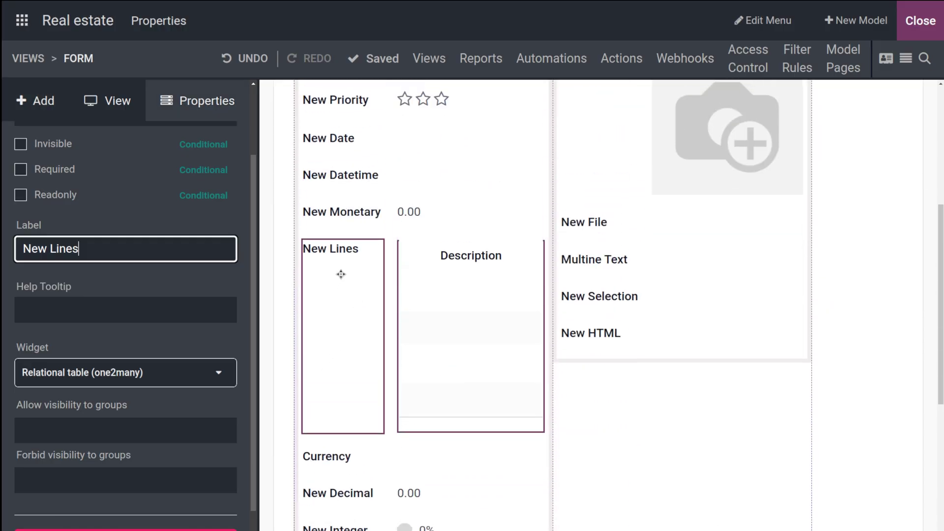
pyautogui.scroll(4, 413, 318)
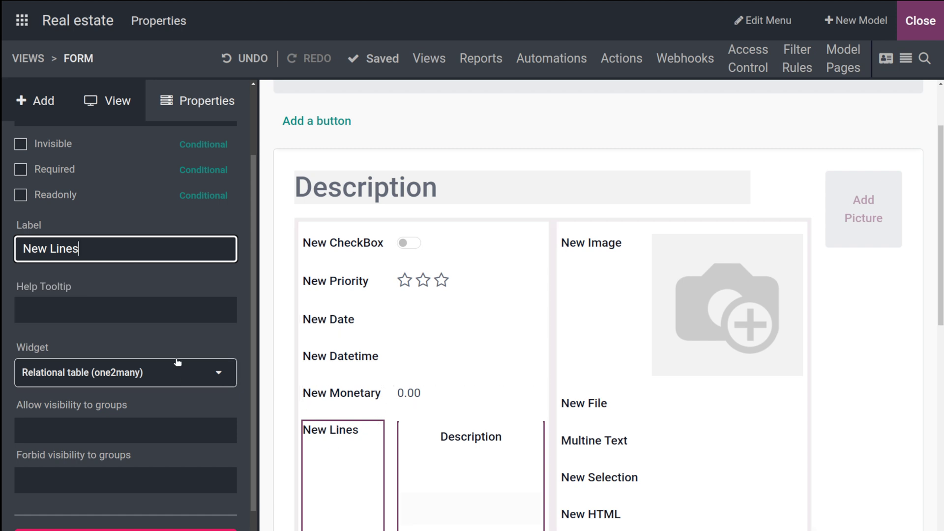
# - Look over the form layout with all the added fields and close Studio to open the actual Properties form
pyautogui.click(40, 101)
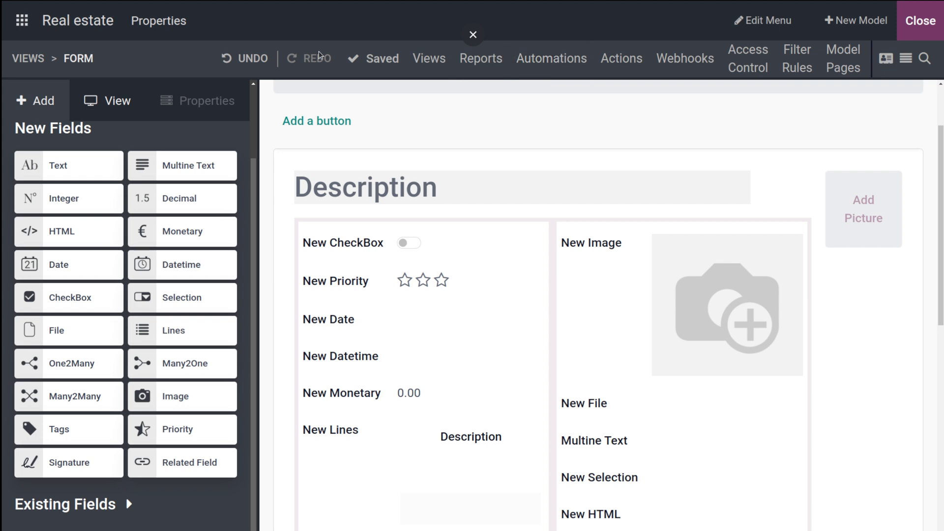
pyautogui.scroll(-10, 412, 286)
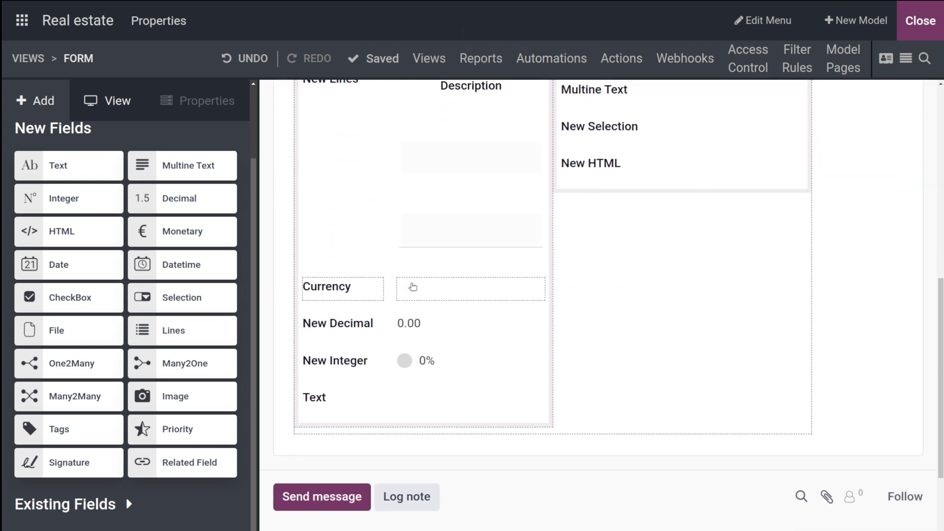
pyautogui.scroll(8, 412, 287)
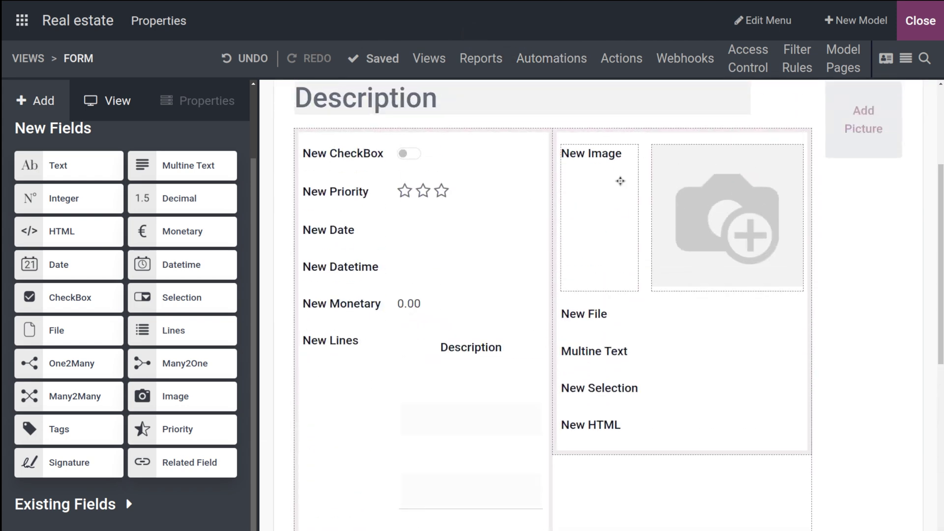
pyautogui.scroll(3, 540, 161)
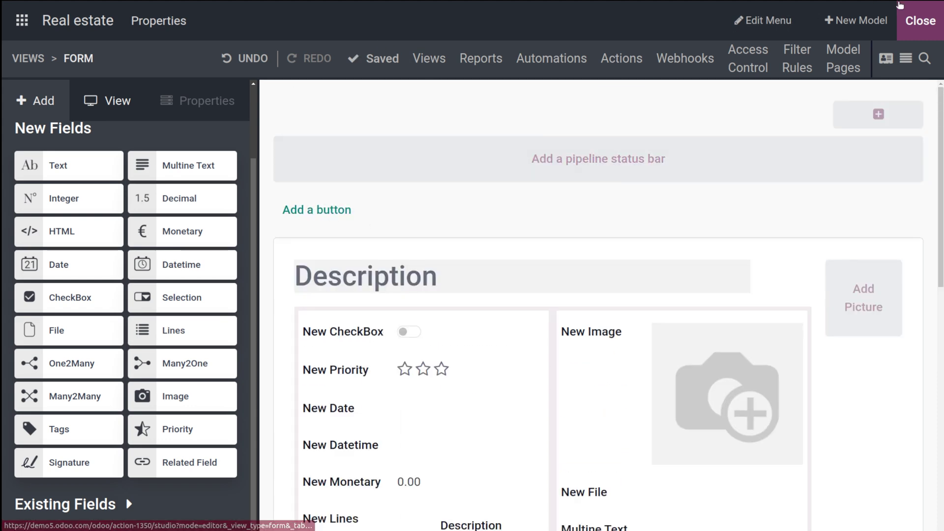
pyautogui.click(920, 21)
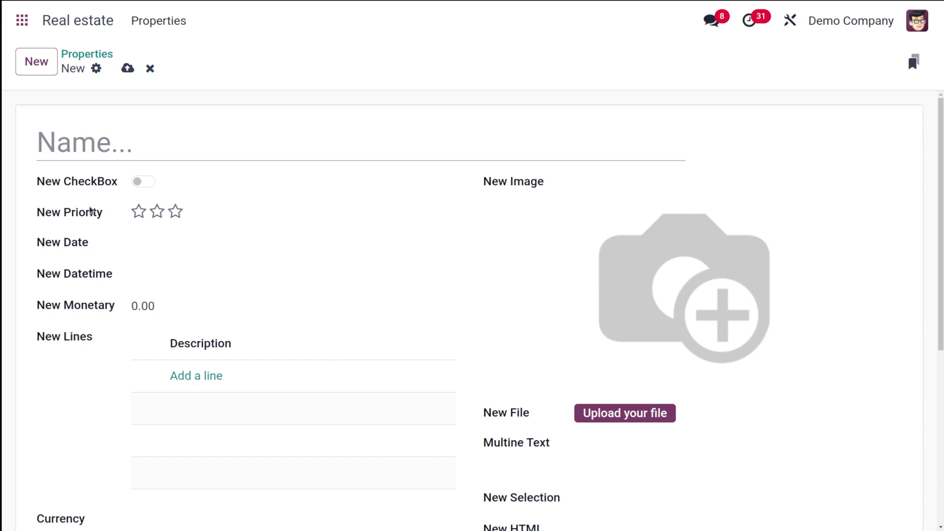
# - Try the New CheckBox toggle on and off, and look through the remaining fields of the new property record
pyautogui.click(141, 183)
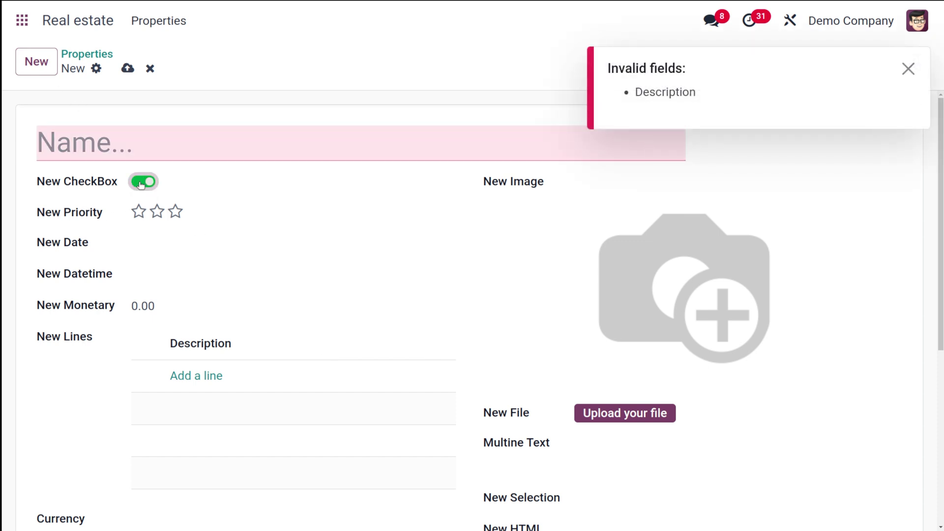
pyautogui.click(140, 182)
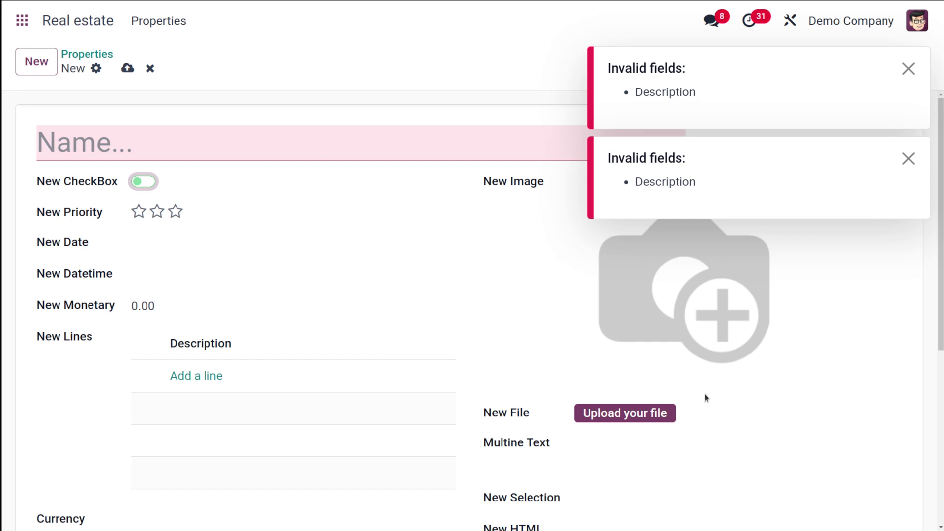
pyautogui.scroll(-2, 482, 438)
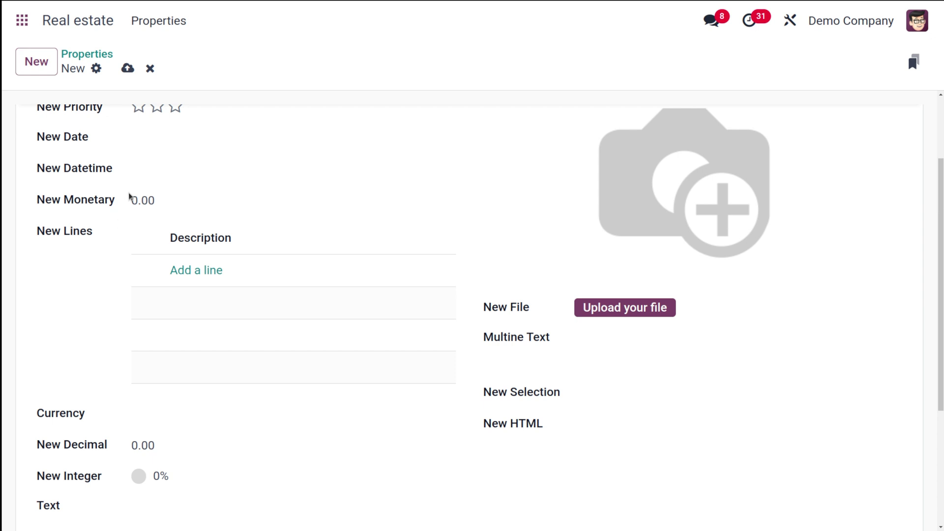
pyautogui.click(164, 196)
pyautogui.scroll(-4, 175, 450)
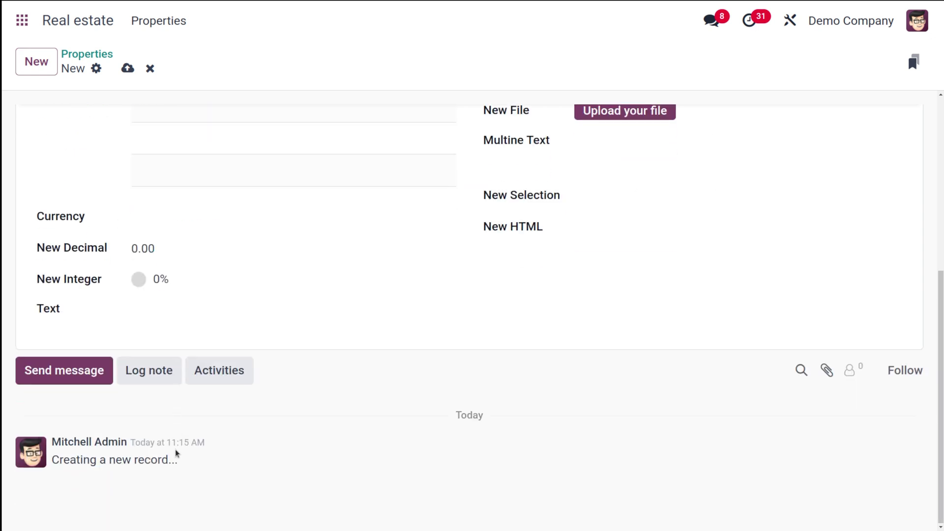
pyautogui.scroll(6, 175, 451)
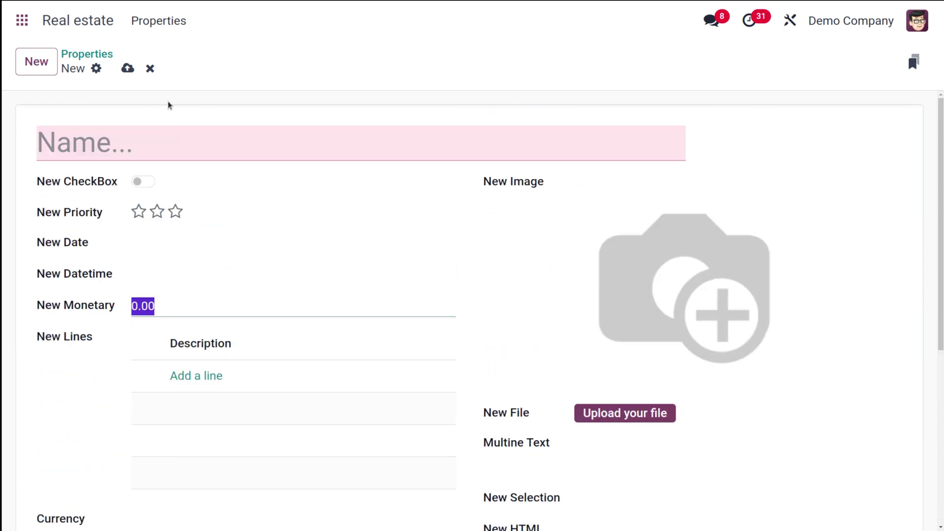